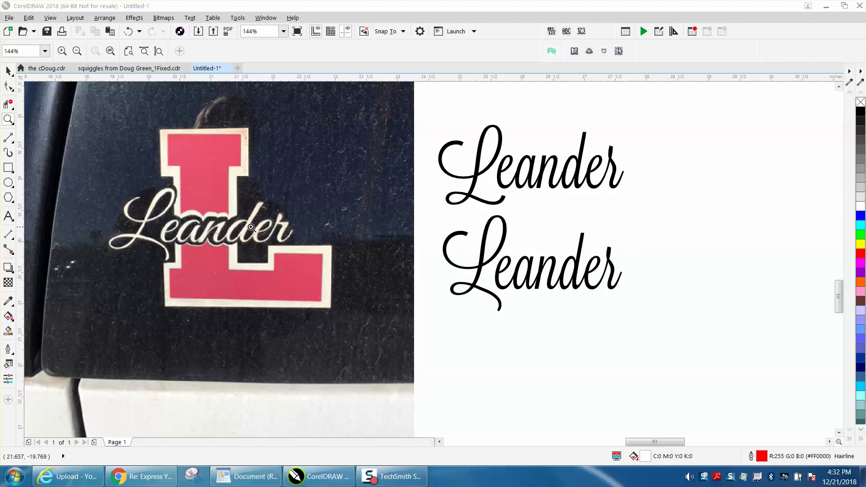
# Drag both pieces of the second Leander up to sit right of the first Leander in one row.
pyautogui.click(8, 71)
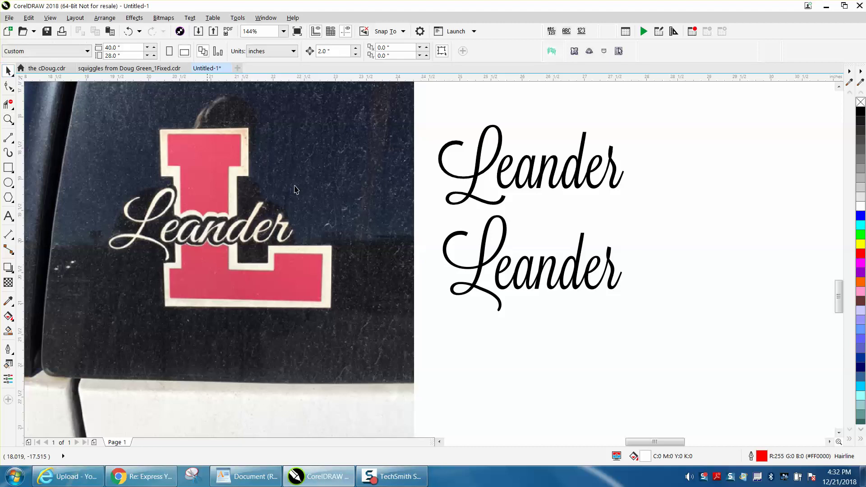
pyautogui.click(544, 276)
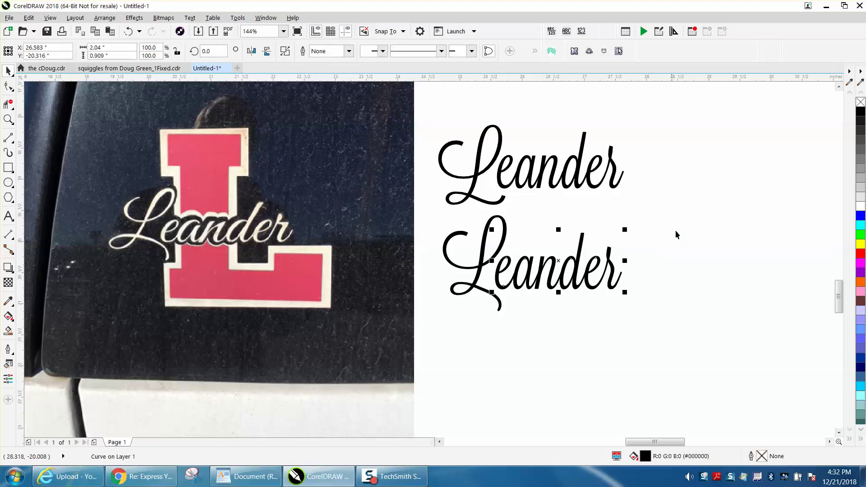
pyautogui.moveTo(431, 316); pyautogui.dragTo(431, 315)
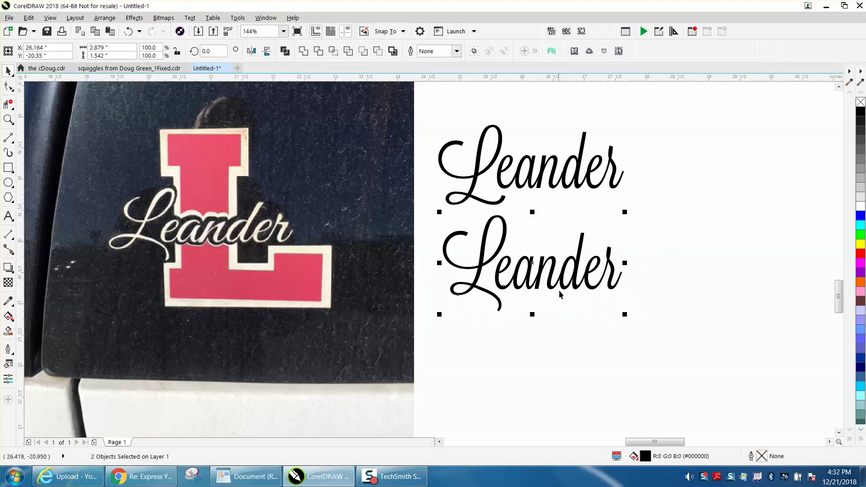
pyautogui.moveTo(548, 262); pyautogui.dragTo(735, 150)
pyautogui.click(613, 176)
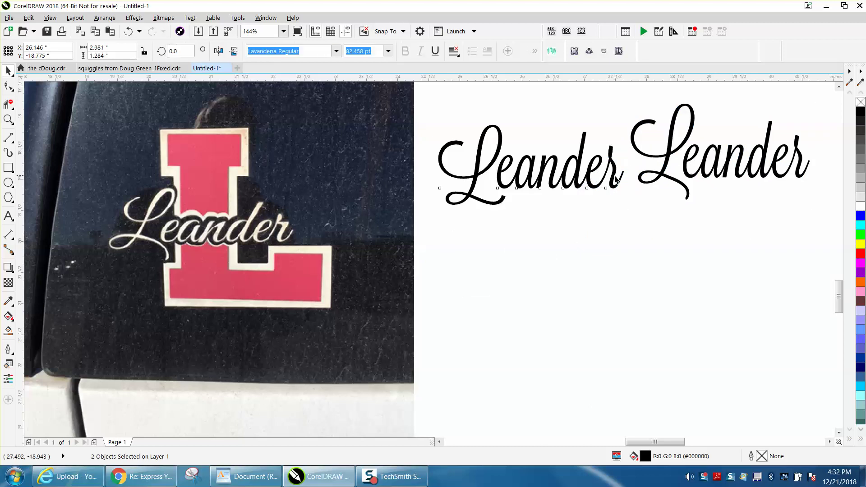
pyautogui.click(615, 180)
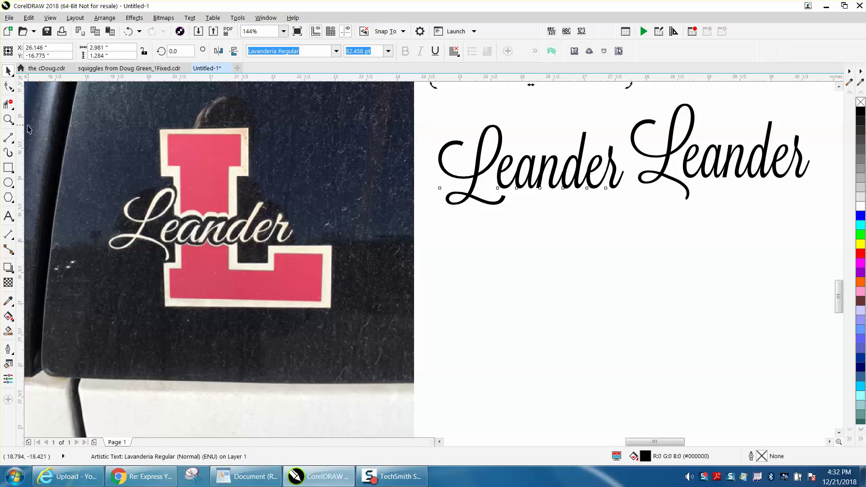
# Give the first Leander no fill and a red outline.
pyautogui.click(8, 119)
pyautogui.moveTo(428, 120); pyautogui.dragTo(663, 237)
pyautogui.press('space')
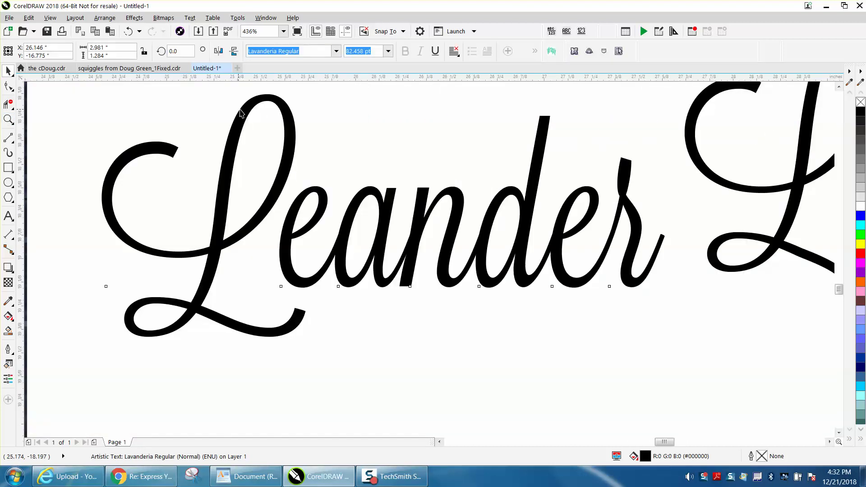
pyautogui.click(861, 103)
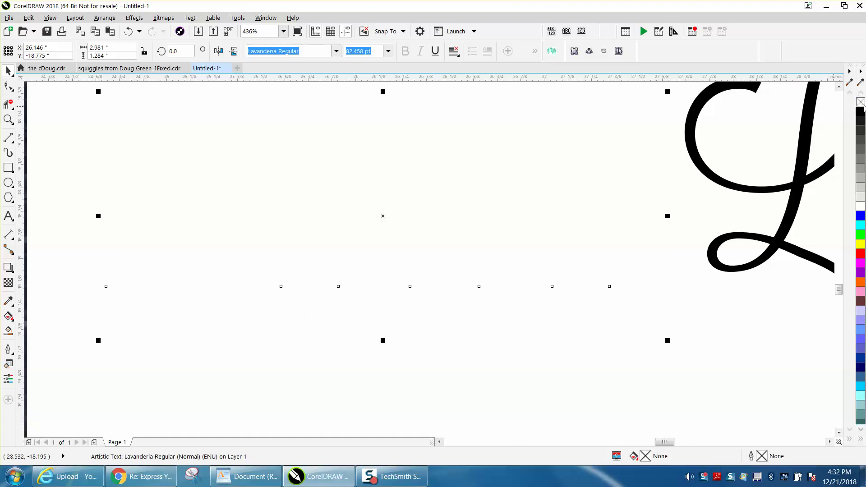
pyautogui.rightClick(861, 255)
# Duplicate the red-outlined Leander with Ctrl+D and place the copy just below it.
pyautogui.scroll(-2, 465, 193)
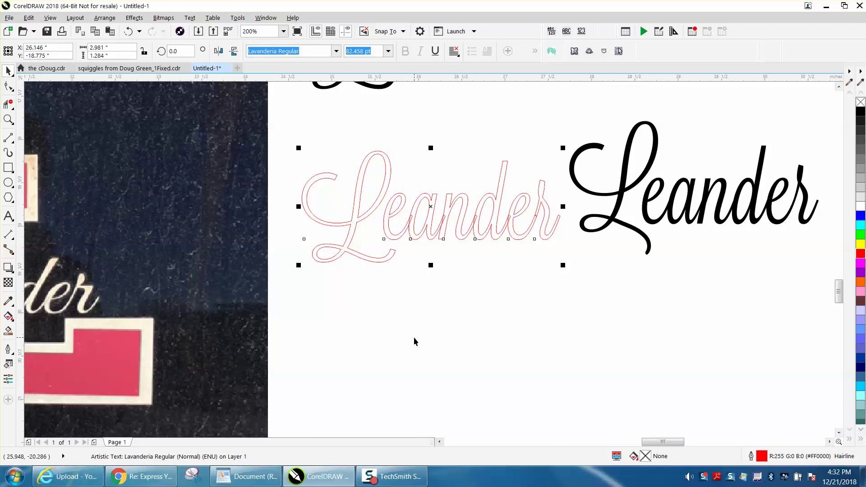
pyautogui.hotkey('ctrl', 'd')
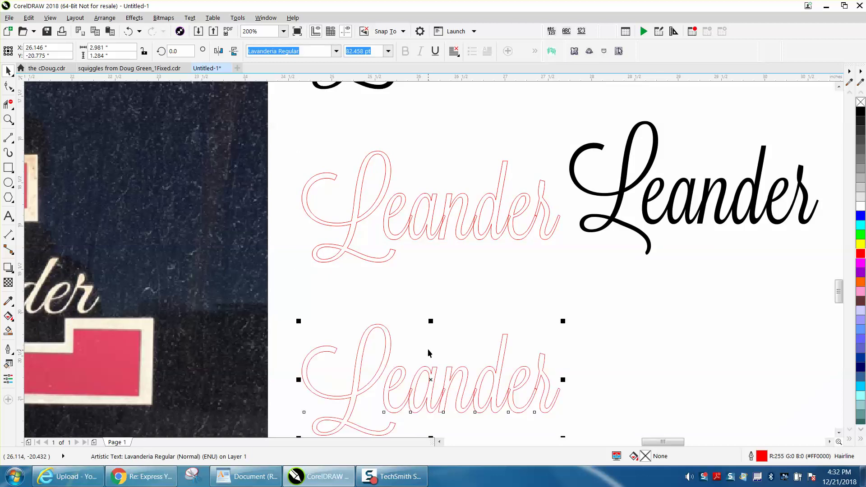
pyautogui.moveTo(432, 380); pyautogui.dragTo(434, 329)
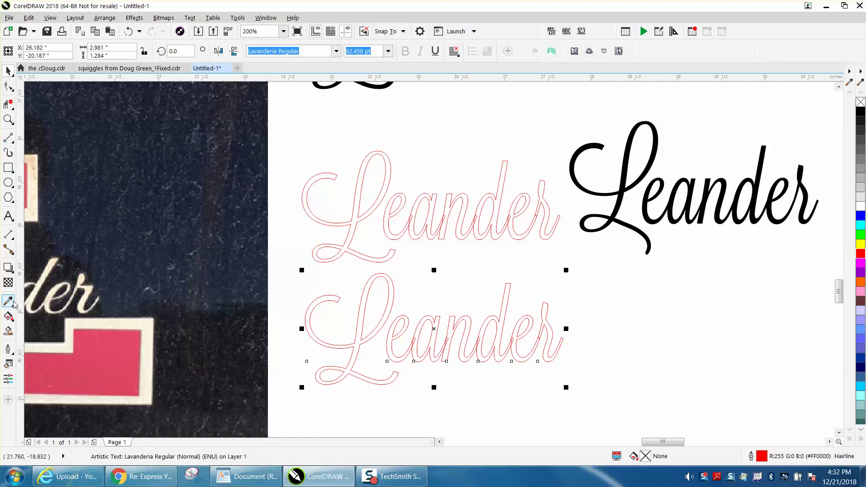
# Draw a 2-point cutting line across the L of each outlined Leander.
pyautogui.click(14, 145)
pyautogui.click(45, 153)
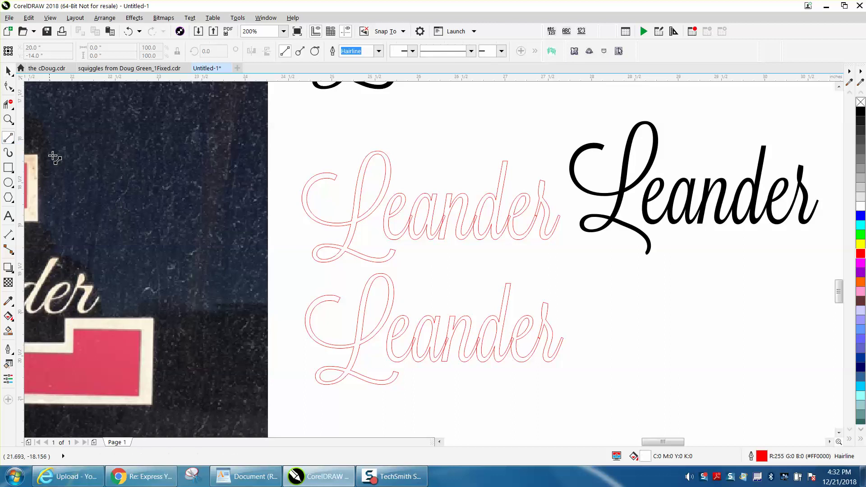
pyautogui.moveTo(362, 246); pyautogui.dragTo(349, 264)
pyautogui.moveTo(365, 368); pyautogui.dragTo(352, 386)
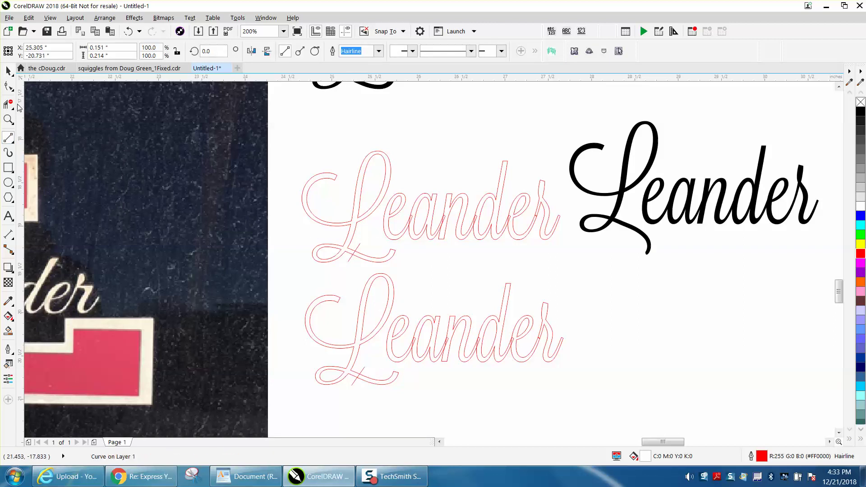
# Smart Fill the lower L's tail and the upper L into solid black shapes.
pyautogui.click(9, 330)
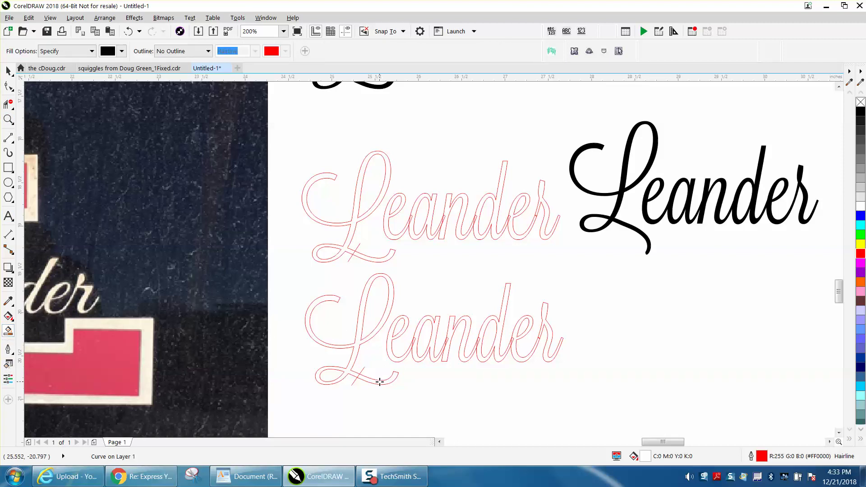
pyautogui.click(380, 382)
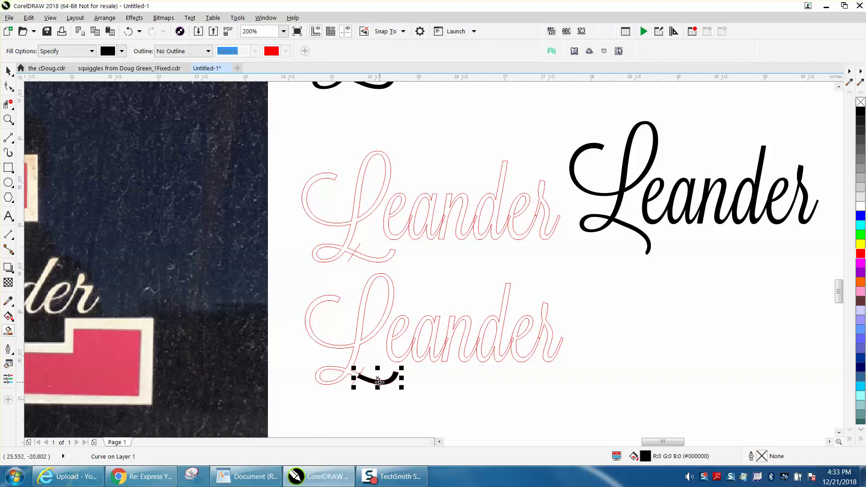
pyautogui.click(345, 248)
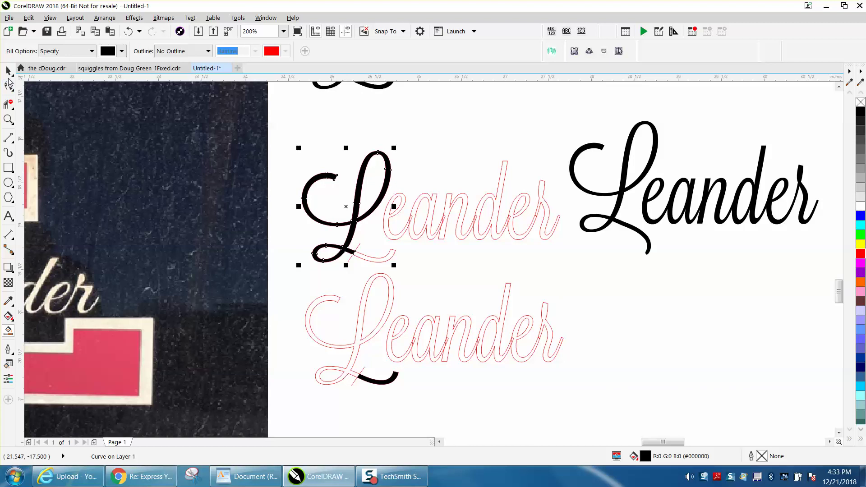
pyautogui.click(8, 71)
# Move the black L and its tail piece to the right of the black Leander and select both.
pyautogui.scroll(-2, 247, 170)
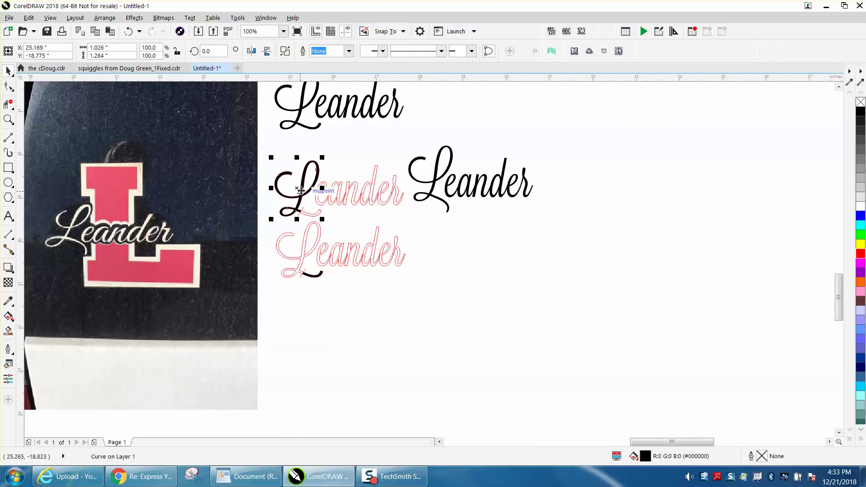
pyautogui.moveTo(301, 189); pyautogui.dragTo(578, 188)
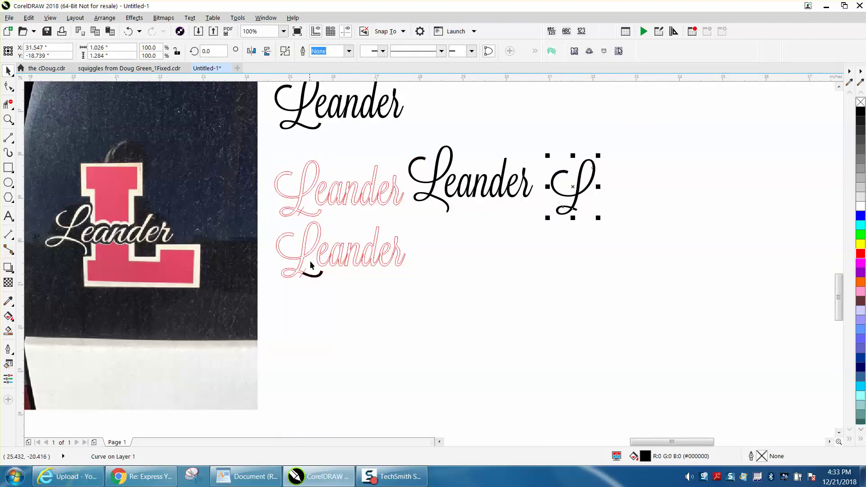
pyautogui.moveTo(318, 279); pyautogui.dragTo(596, 218)
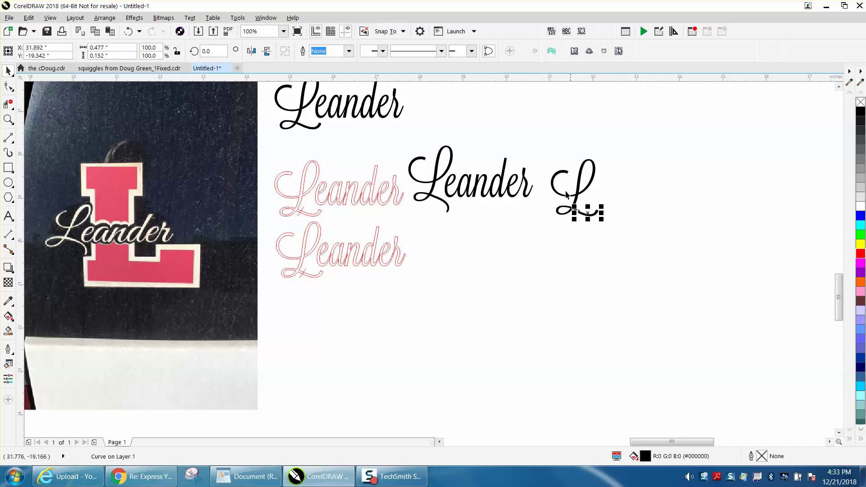
pyautogui.moveTo(545, 150); pyautogui.dragTo(641, 249)
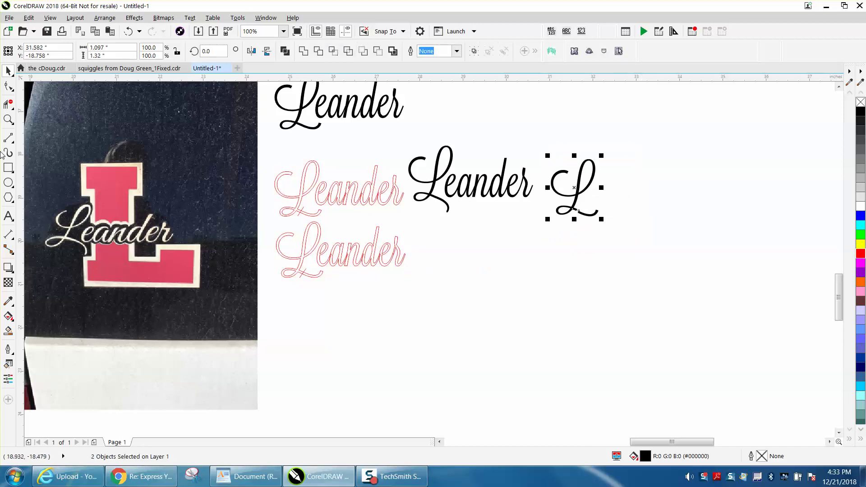
# Zoom in on the L and its tail and make both red outlines with no fill.
pyautogui.click(13, 119)
pyautogui.moveTo(564, 174); pyautogui.dragTo(666, 252)
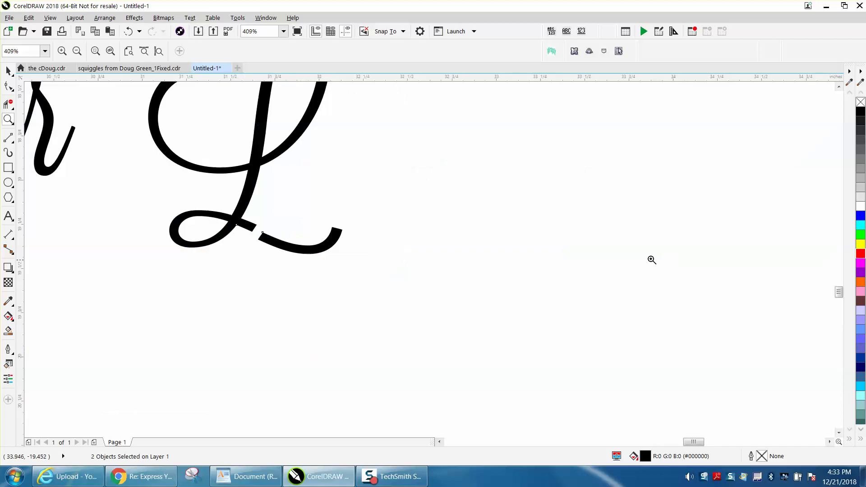
pyautogui.moveTo(487, 294); pyautogui.dragTo(487, 293)
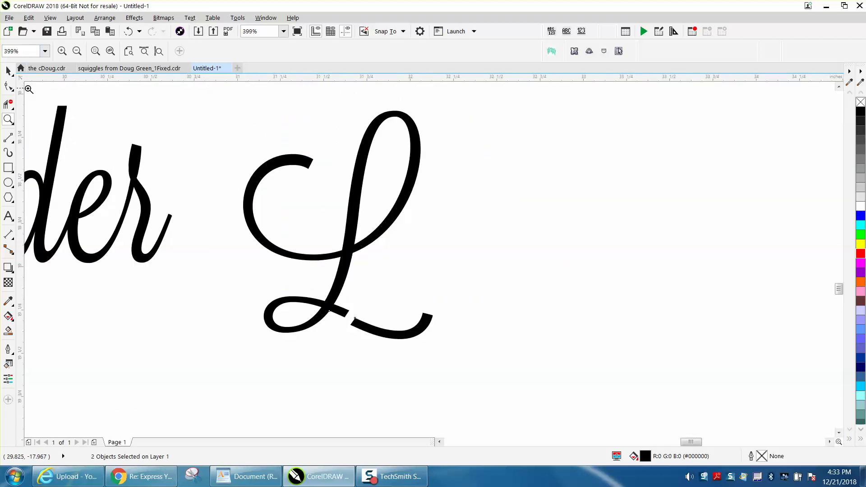
pyautogui.click(8, 72)
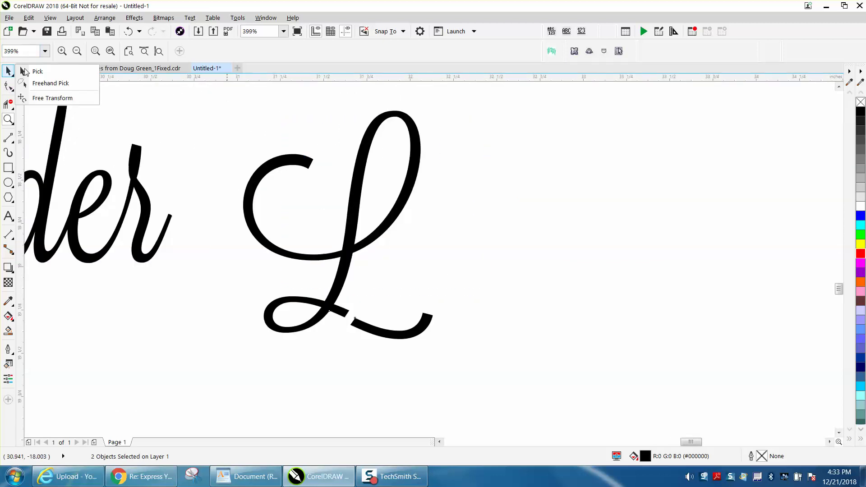
pyautogui.click(25, 72)
pyautogui.moveTo(209, 109); pyautogui.dragTo(488, 378)
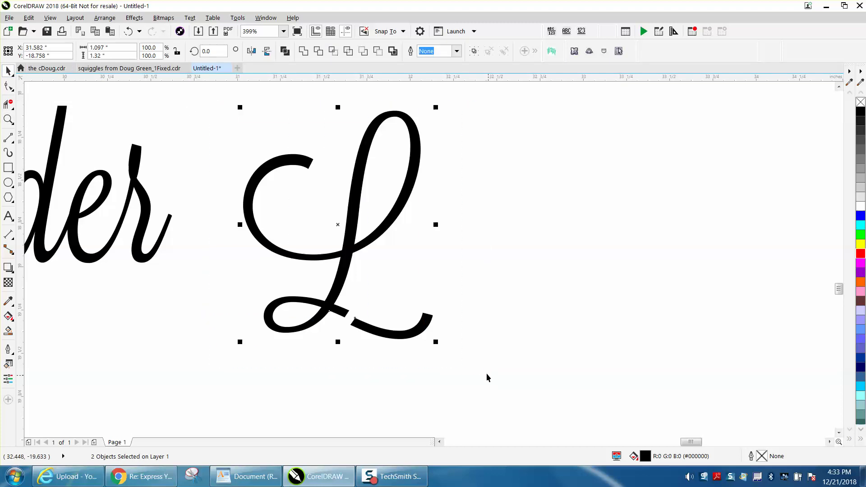
pyautogui.click(861, 103)
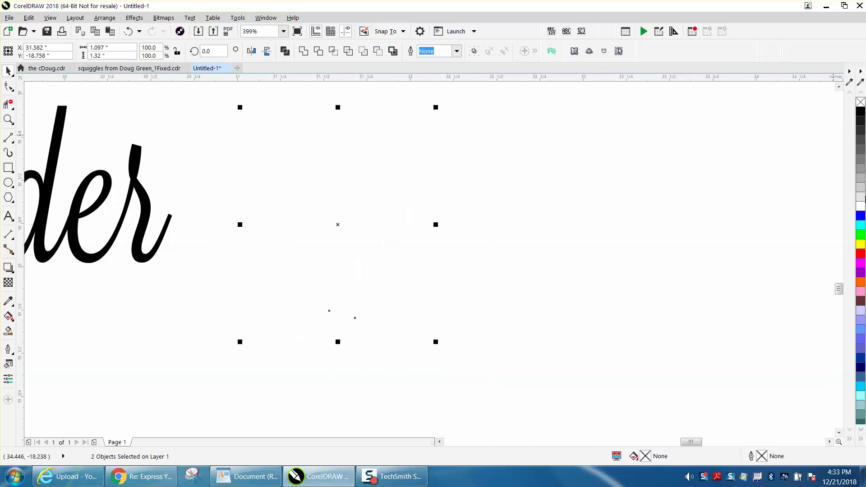
pyautogui.rightClick(861, 253)
# Select the L's loose tail piece and mirror it vertically.
pyautogui.click(442, 319)
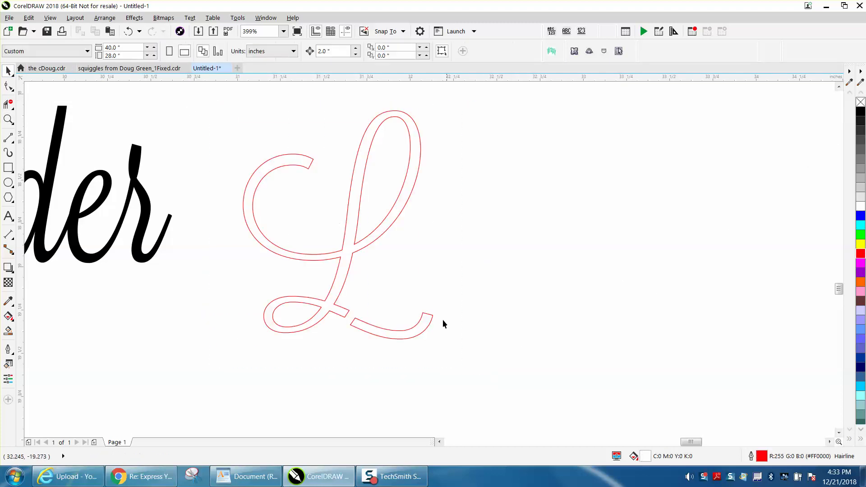
pyautogui.click(412, 327)
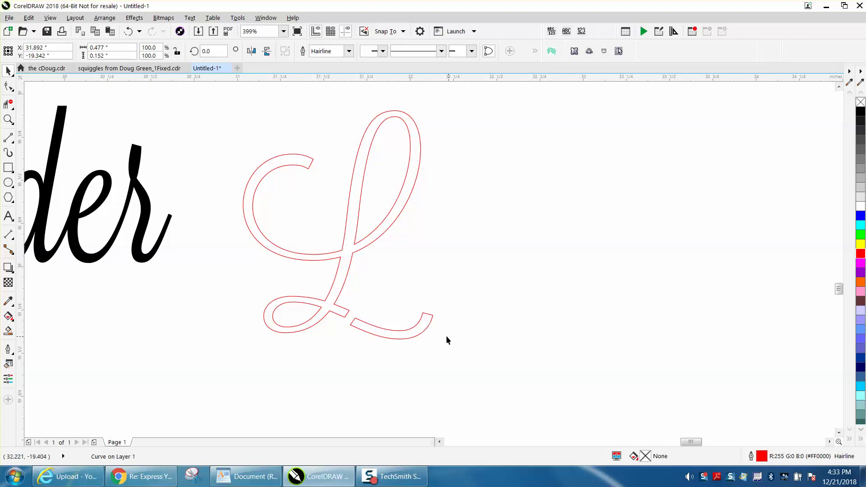
pyautogui.click(425, 328)
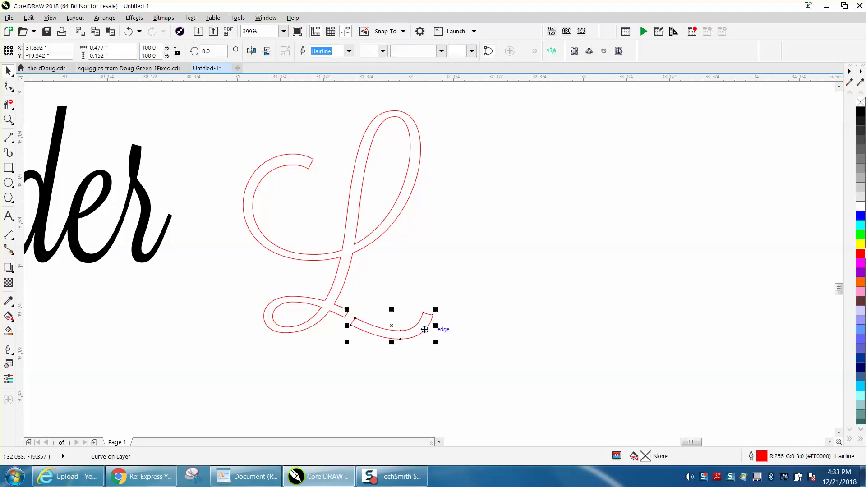
pyautogui.click(267, 52)
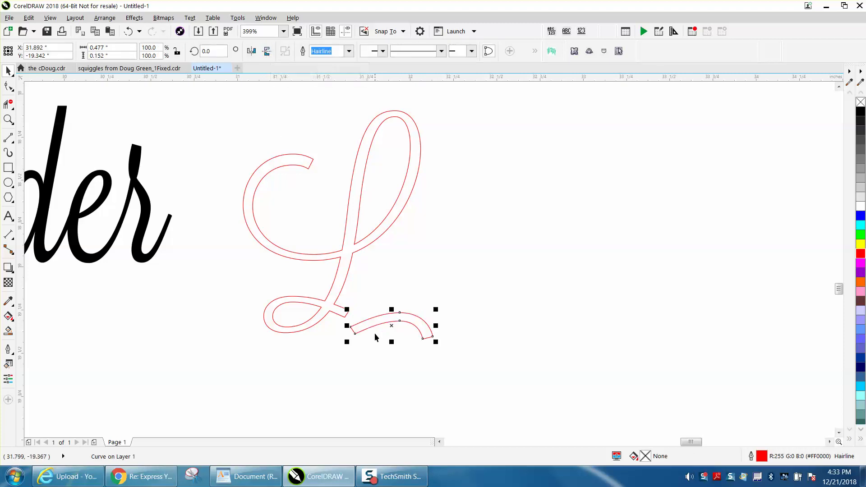
# Move the tail's end onto the L's stroke, then rotate it clockwise around that node to curve downward.
pyautogui.click(8, 120)
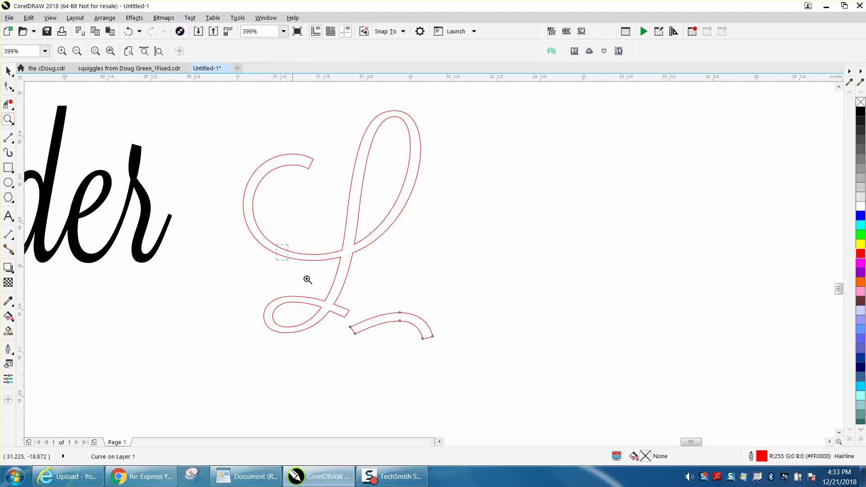
pyautogui.moveTo(277, 244); pyautogui.dragTo(559, 397)
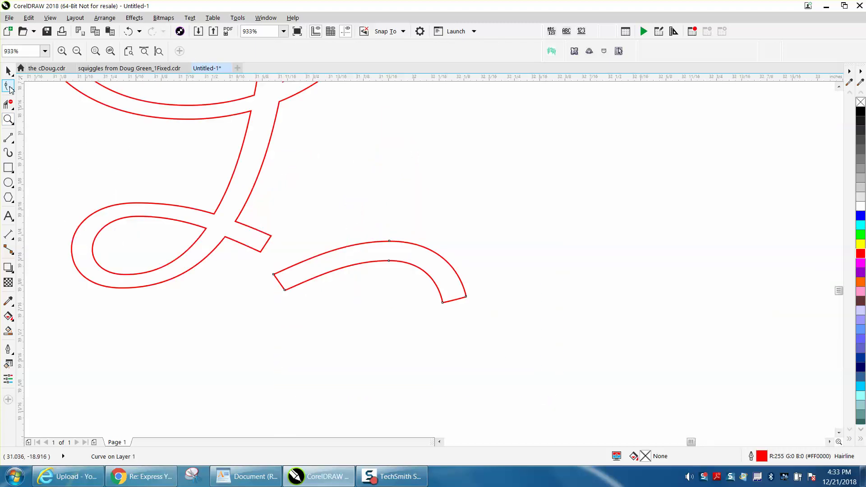
pyautogui.click(8, 71)
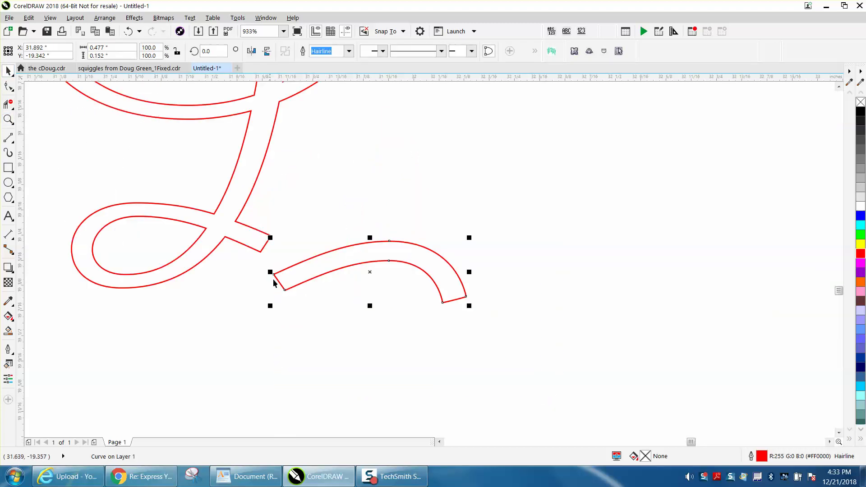
pyautogui.moveTo(274, 273); pyautogui.dragTo(270, 238)
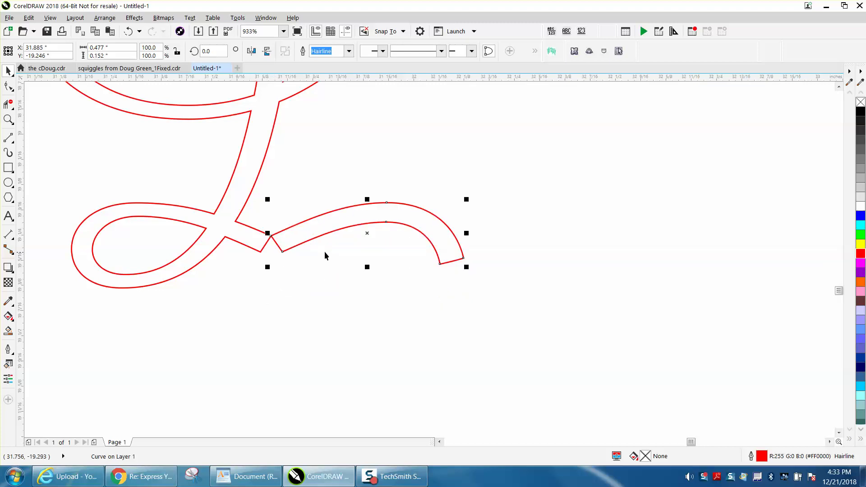
pyautogui.click(365, 233)
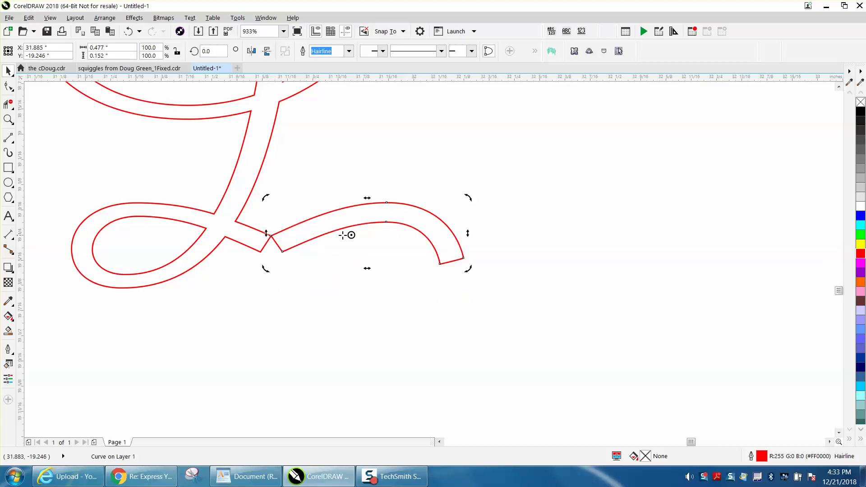
pyautogui.moveTo(270, 236); pyautogui.dragTo(270, 235)
pyautogui.moveTo(467, 198); pyautogui.dragTo(358, 311)
# Set the nudge distance to .001 and nudge the tail left twice and up once onto the L's stroke.
pyautogui.click(8, 119)
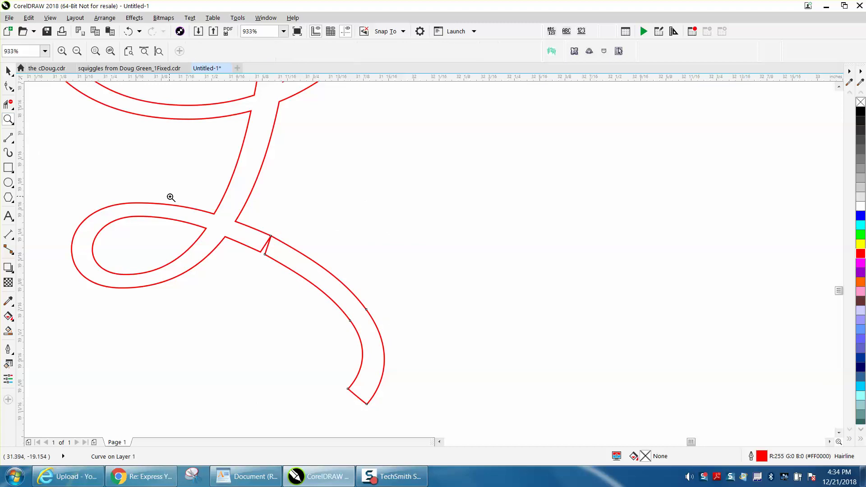
pyautogui.moveTo(188, 204); pyautogui.dragTo(421, 345)
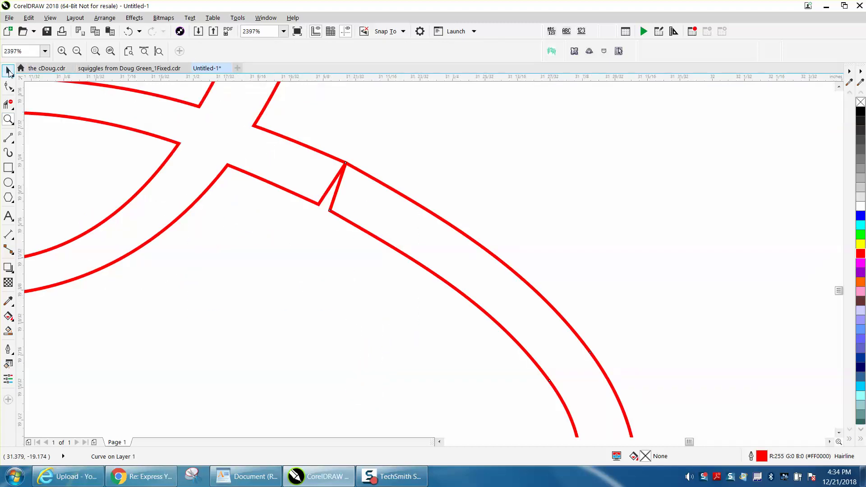
pyautogui.click(8, 71)
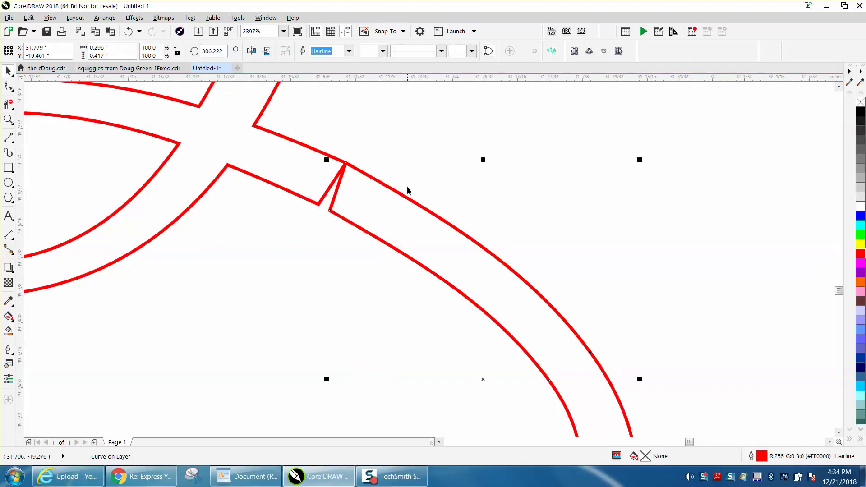
pyautogui.click(424, 153)
pyautogui.press('BackSpace')
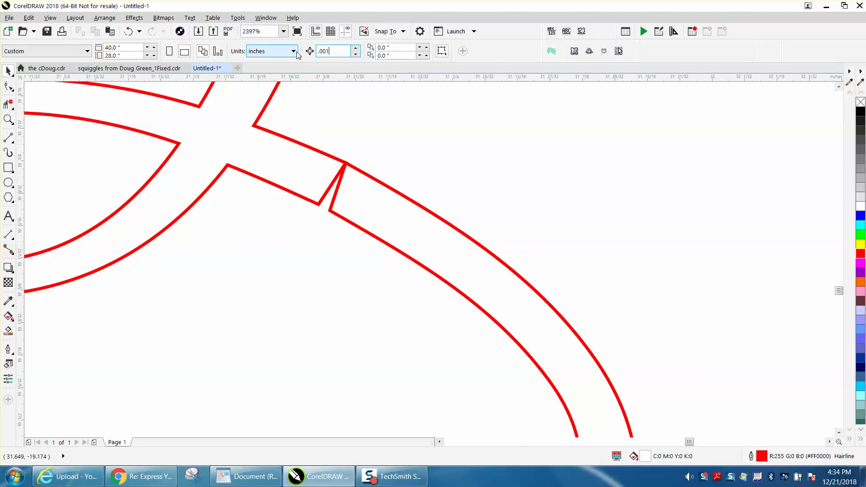
pyautogui.click(397, 192)
pyautogui.press('Left')
pyautogui.press('Left')
pyautogui.press('Left')
pyautogui.press('Left')
pyautogui.press('Left')
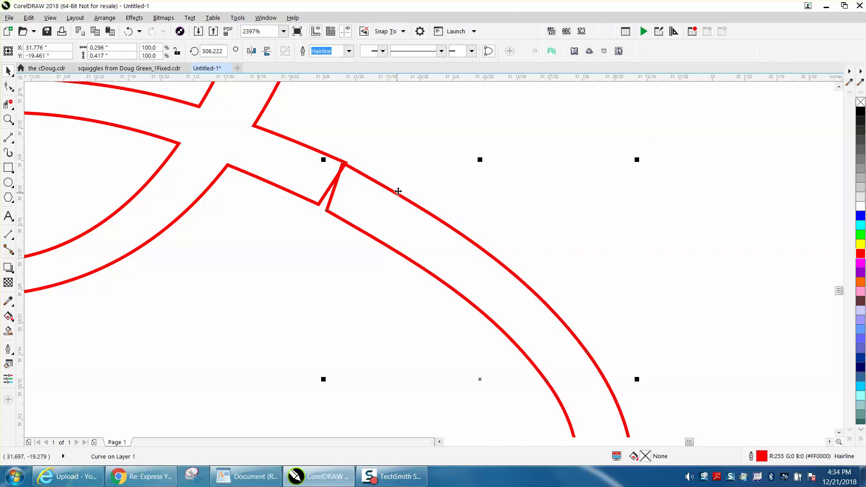
pyautogui.press('Left')
pyautogui.press('Left')
pyautogui.press('Left')
pyautogui.press('Left')
pyautogui.press('Left')
pyautogui.press('Left')
pyautogui.press('Left')
pyautogui.press('Left')
pyautogui.press('Left')
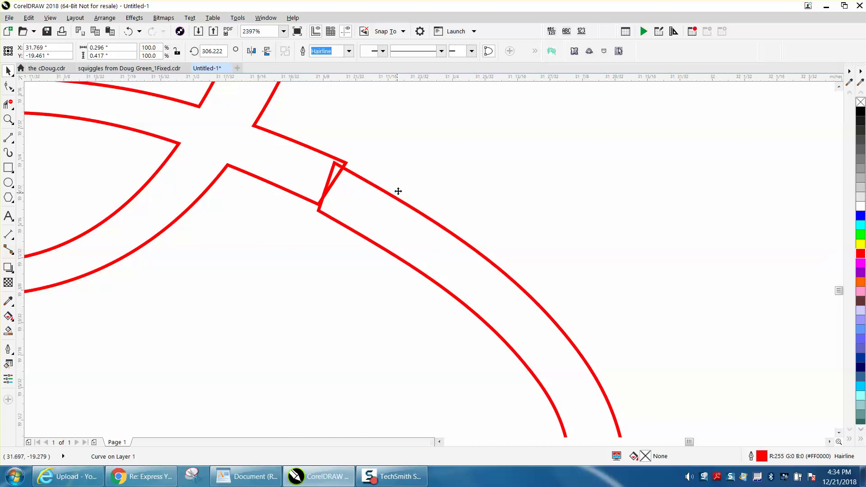
pyautogui.press('Up')
pyautogui.press('Up')
pyautogui.press('Up')
pyautogui.press('Up')
pyautogui.press('Up')
pyautogui.press('Up')
pyautogui.press('Up')
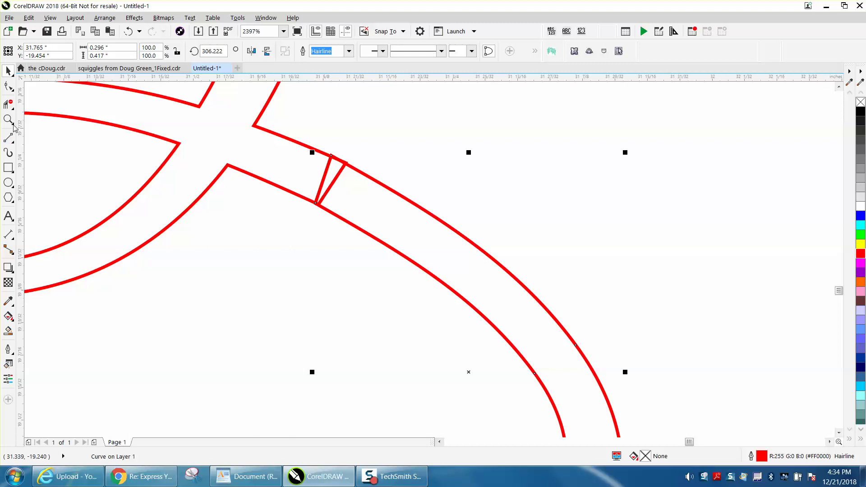
# Remove the two short joining edges at the seam with Virtual Segment Delete.
pyautogui.click(8, 104)
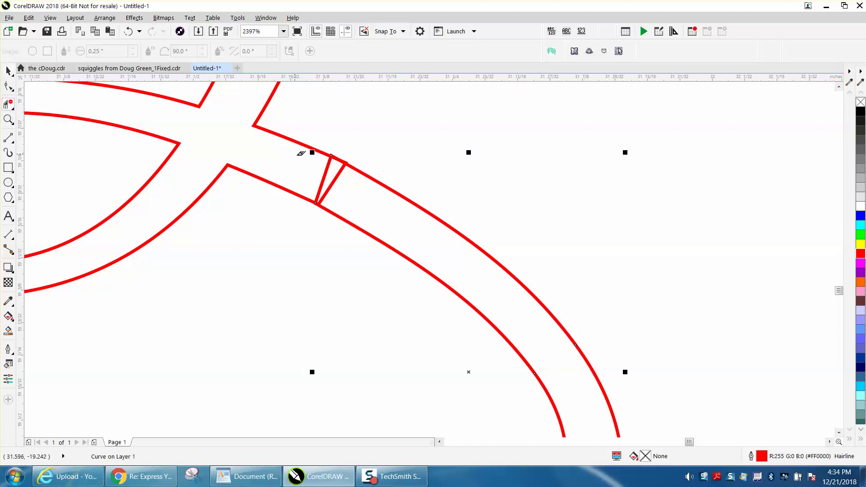
pyautogui.click(334, 178)
pyautogui.click(326, 171)
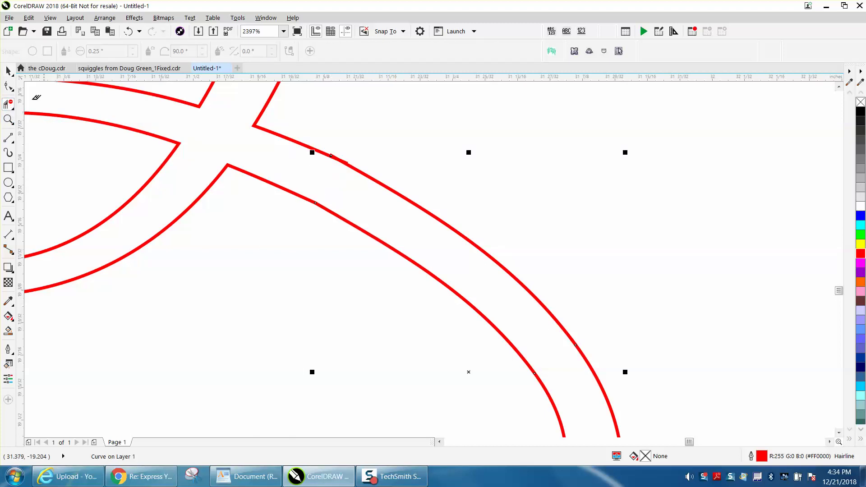
# Smart Fill the joined L outline black and drag the filled shape to the right of the outline.
pyautogui.click(9, 71)
pyautogui.scroll(-5, 379, 193)
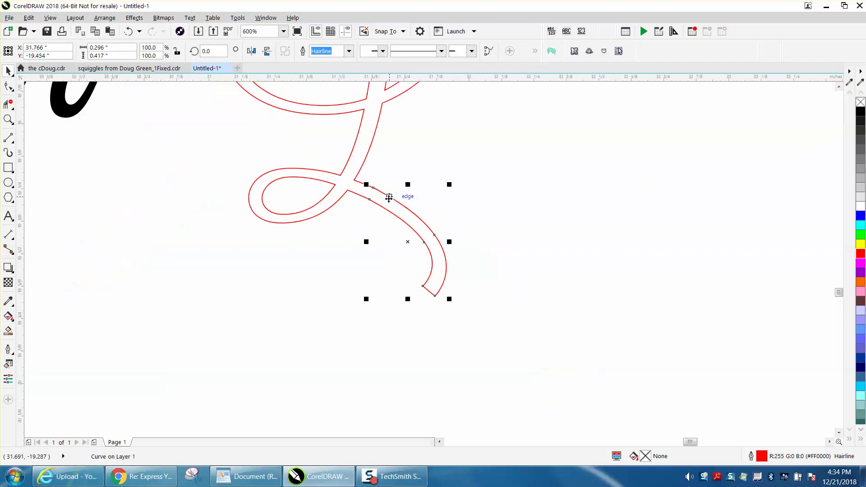
pyautogui.click(295, 224)
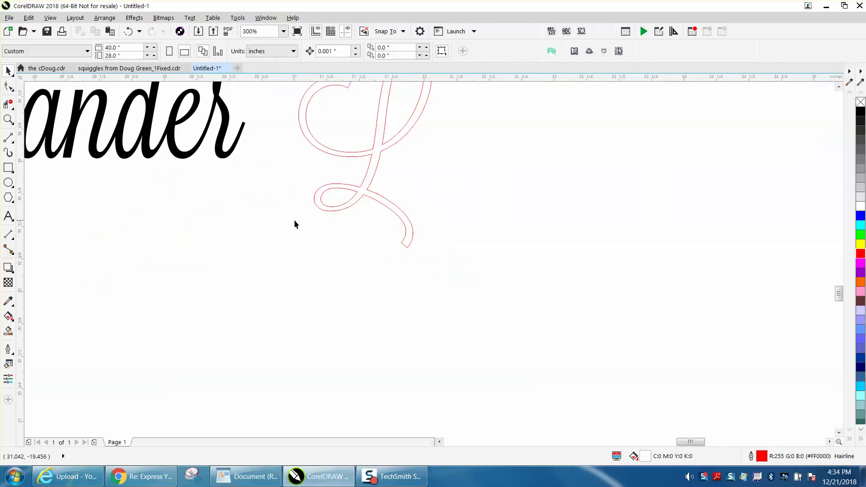
pyautogui.click(8, 330)
pyautogui.click(375, 166)
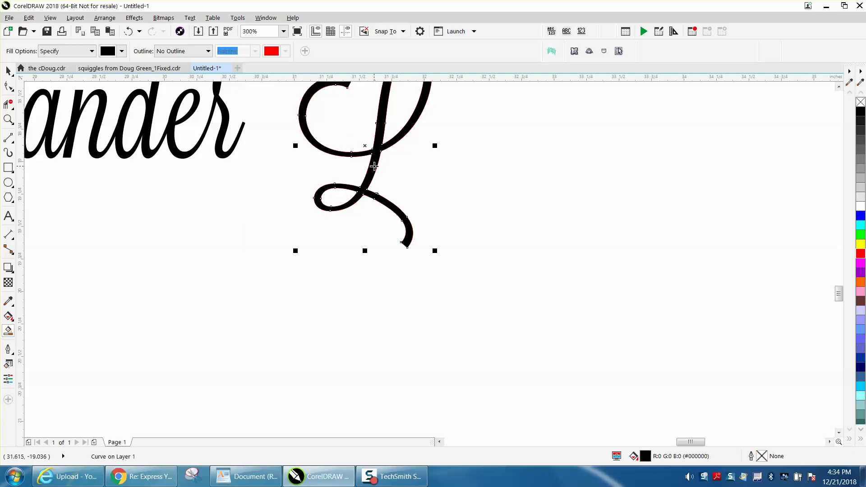
pyautogui.click(8, 71)
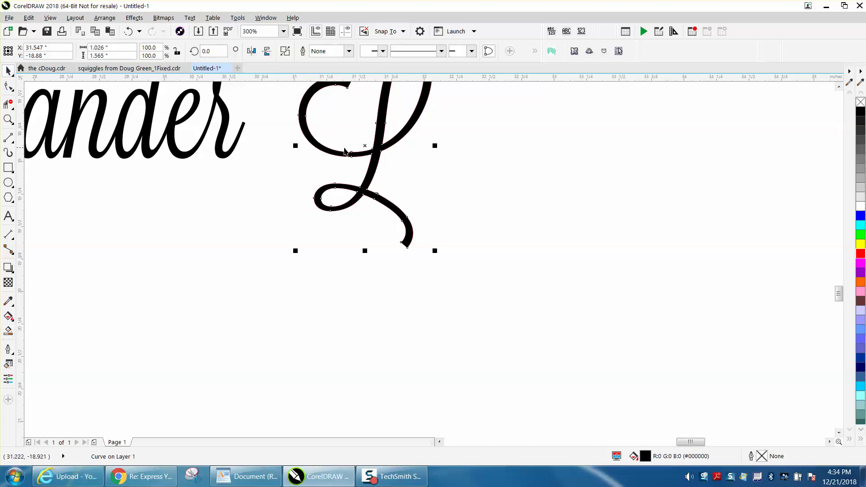
pyautogui.moveTo(365, 146); pyautogui.dragTo(547, 192)
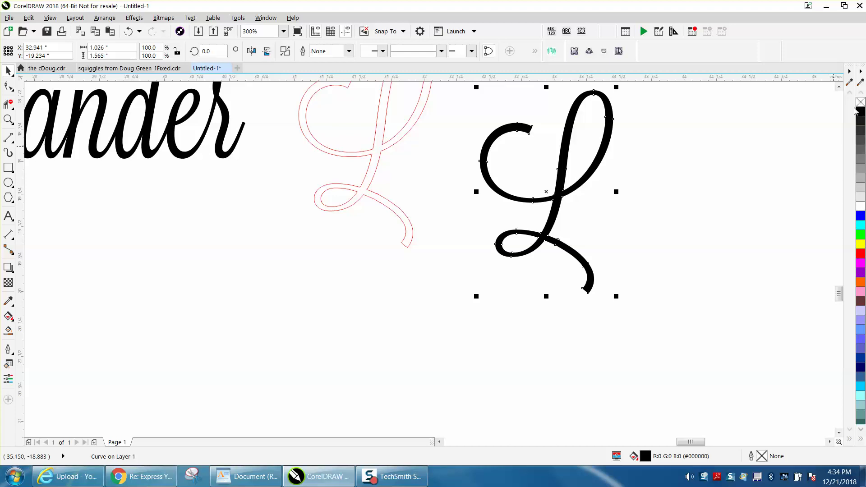
# Give the new L no fill and a red outline, then zoom in on the tail's joint.
pyautogui.click(861, 103)
pyautogui.rightClick(860, 254)
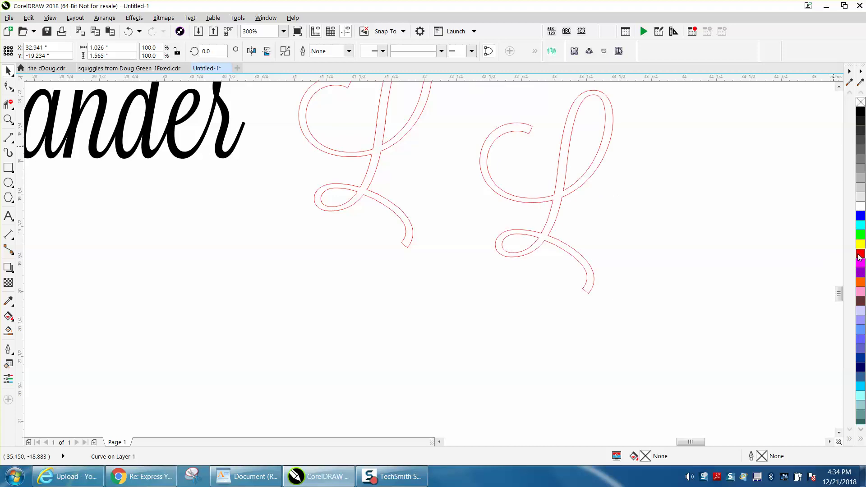
pyautogui.click(8, 119)
pyautogui.moveTo(535, 223); pyautogui.dragTo(622, 304)
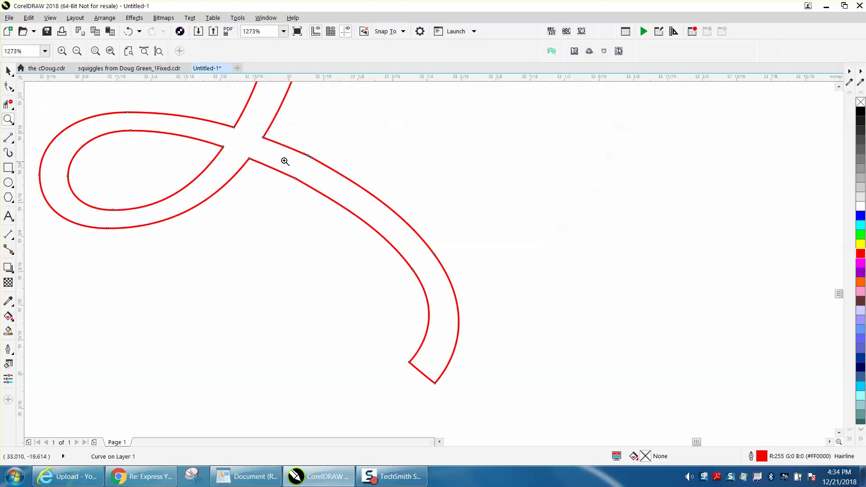
pyautogui.moveTo(296, 146); pyautogui.dragTo(342, 173)
pyautogui.scroll(-2, 288, 170)
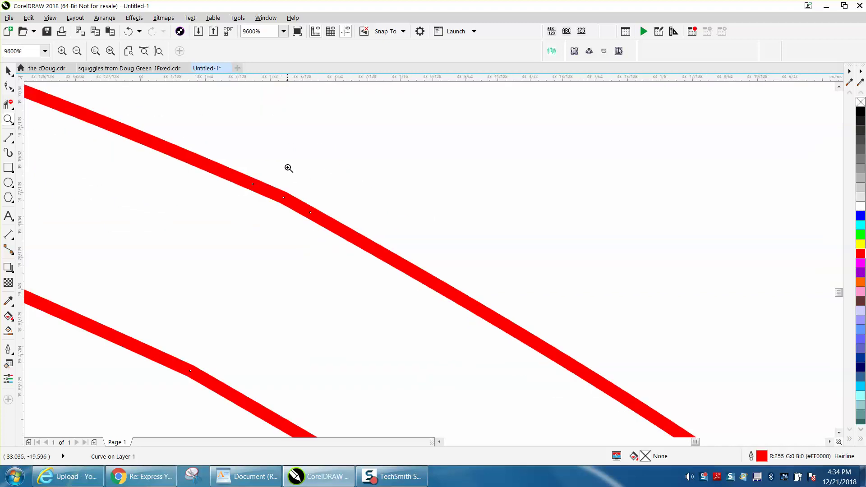
# Delete the three redundant nodes at the kink, reducing the curve from 36 to 33 nodes.
pyautogui.press('F10')
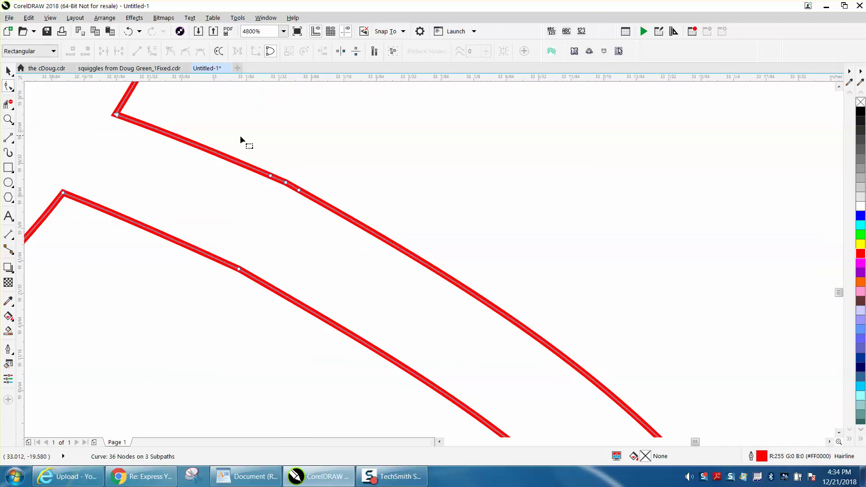
pyautogui.moveTo(328, 214); pyautogui.dragTo(328, 213)
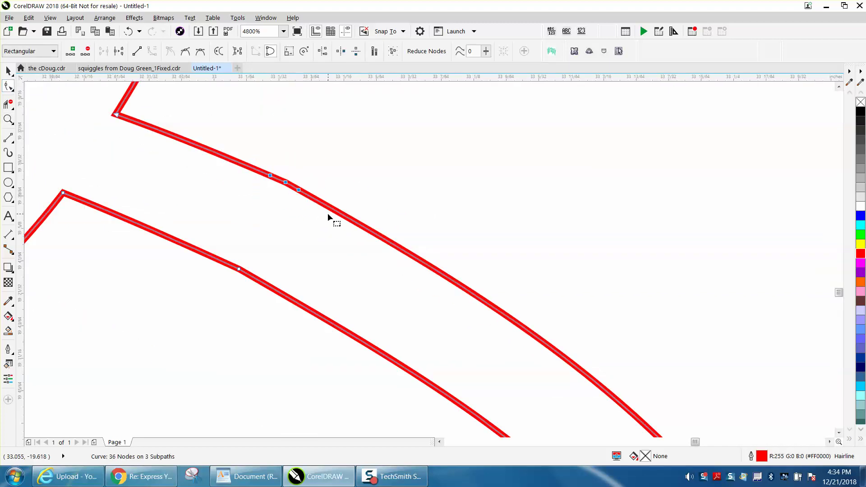
pyautogui.press('Delete')
pyautogui.scroll(-1, 306, 207)
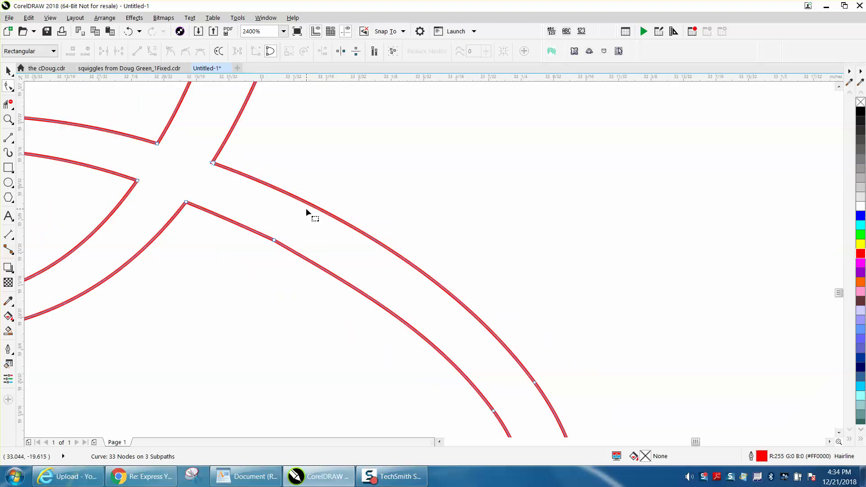
pyautogui.scroll(-3, 306, 207)
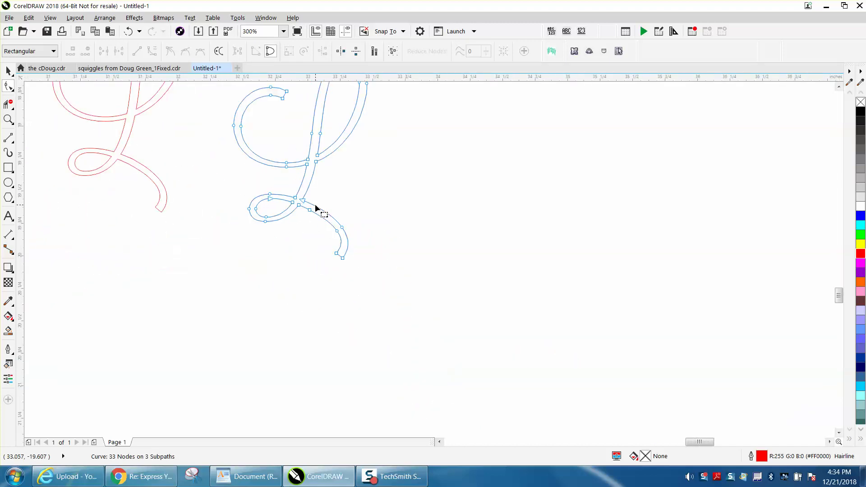
pyautogui.scroll(-2, 315, 205)
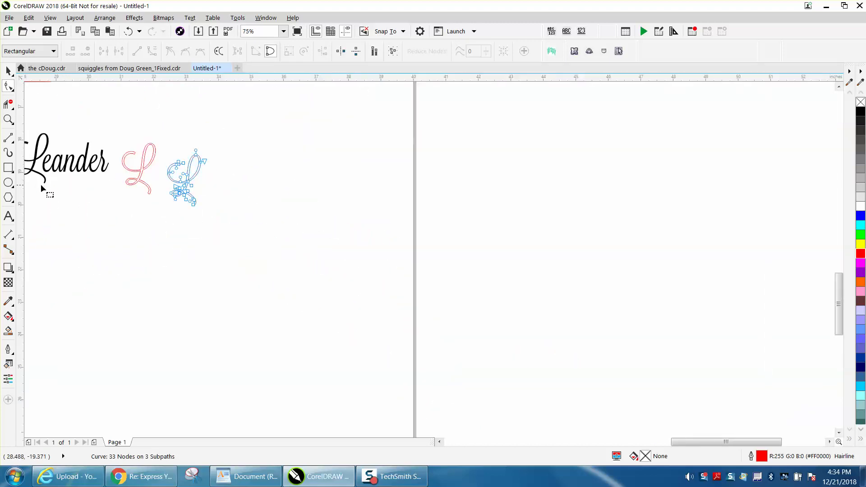
# Zoom in on the right L's tail end and select its two bottom nodes.
pyautogui.click(9, 119)
pyautogui.moveTo(37, 179); pyautogui.dragTo(54, 187)
pyautogui.scroll(-3, 56, 185)
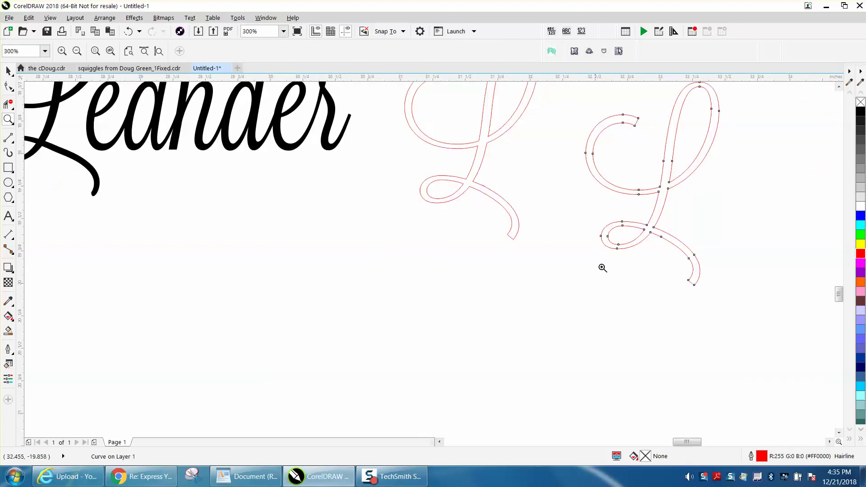
pyautogui.moveTo(669, 266); pyautogui.dragTo(717, 300)
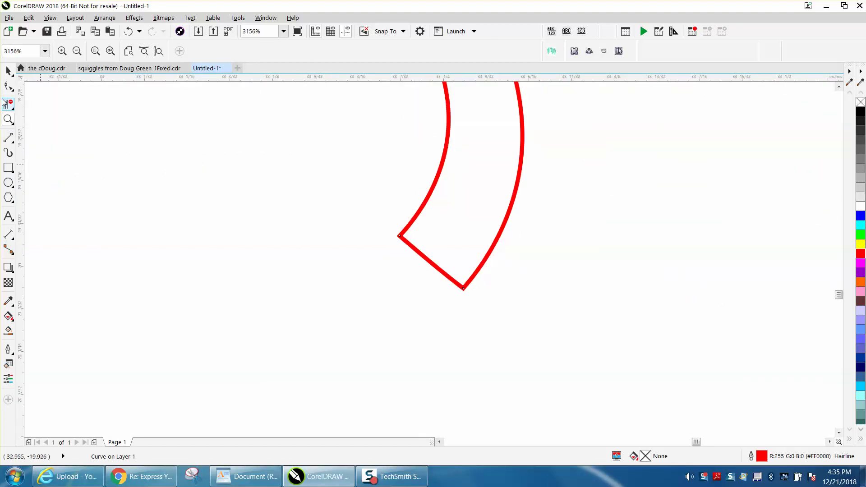
pyautogui.click(10, 85)
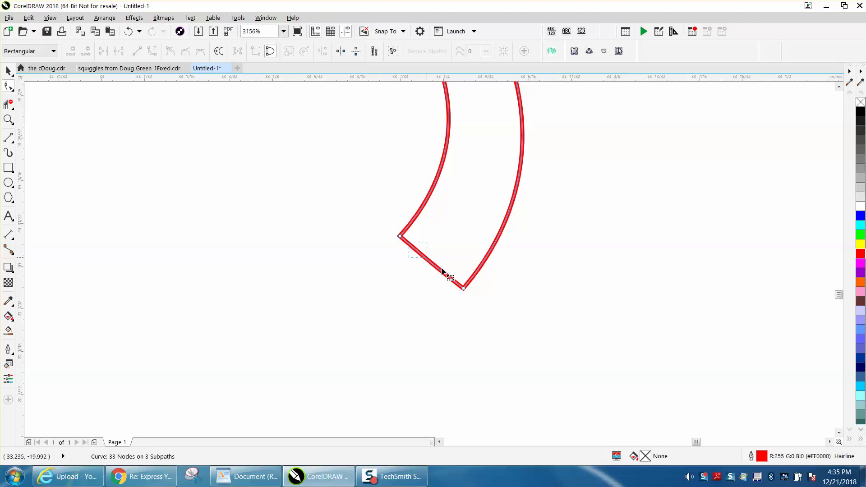
pyautogui.moveTo(442, 270); pyautogui.dragTo(494, 316)
pyautogui.moveTo(388, 219); pyautogui.dragTo(489, 316)
pyautogui.rightClick(464, 289)
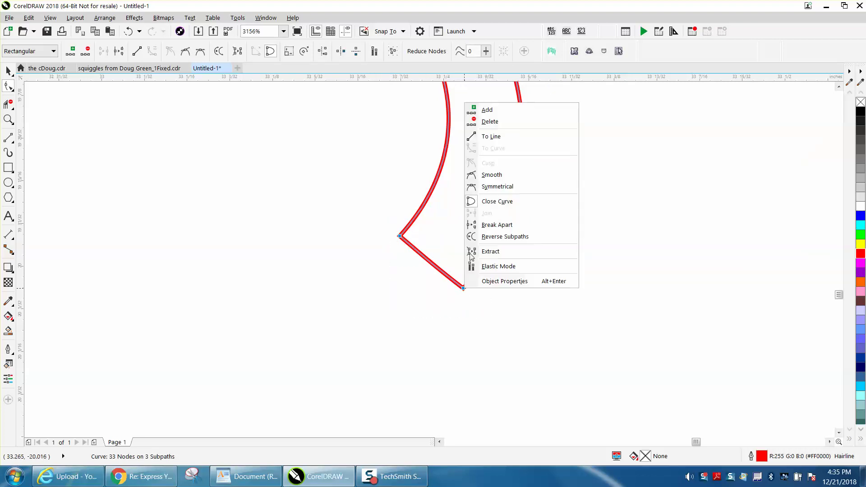
pyautogui.click(351, 193)
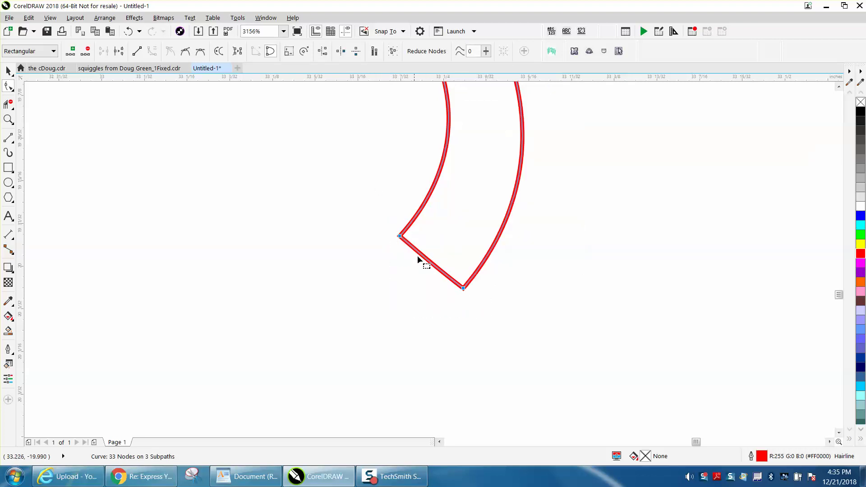
# Bend the flat tail end into a rounded curve and delete the lower-right corner node, leaving 32 nodes.
pyautogui.click(424, 264)
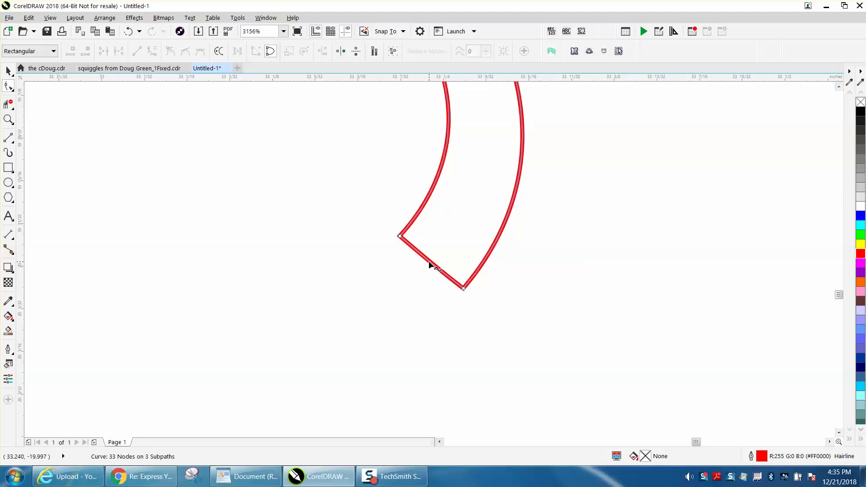
pyautogui.moveTo(430, 265); pyautogui.dragTo(400, 293)
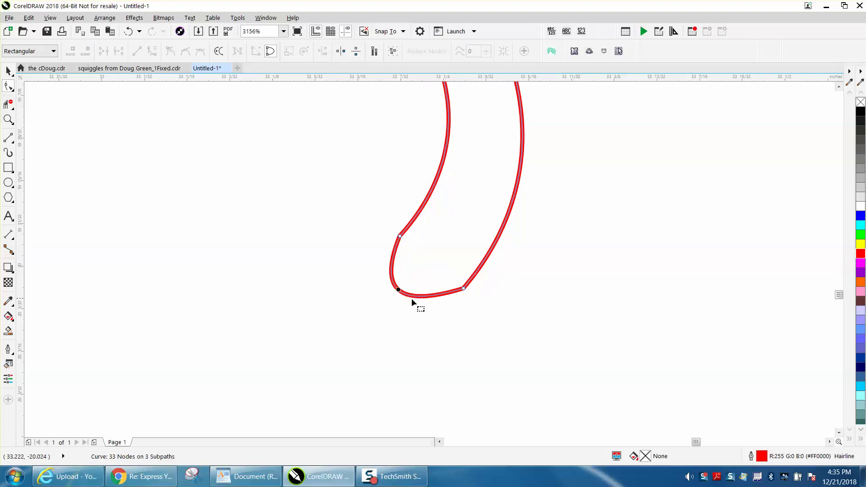
pyautogui.click(464, 289)
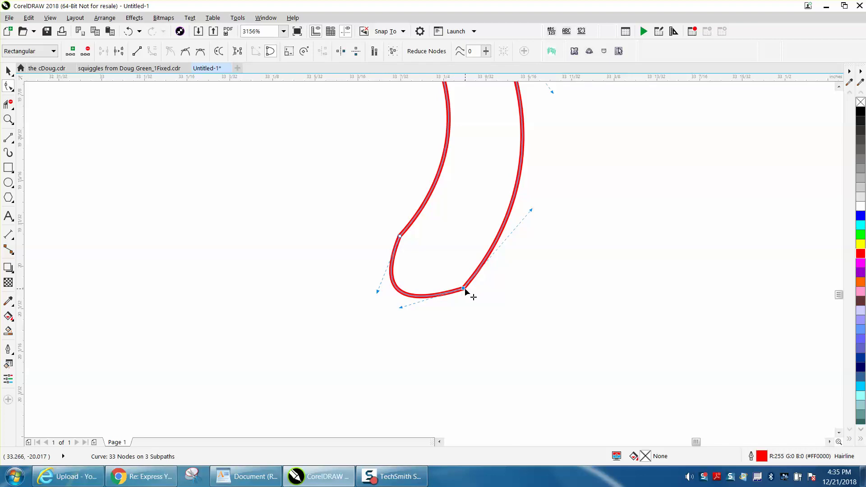
pyautogui.press('Delete')
pyautogui.scroll(-5, 457, 282)
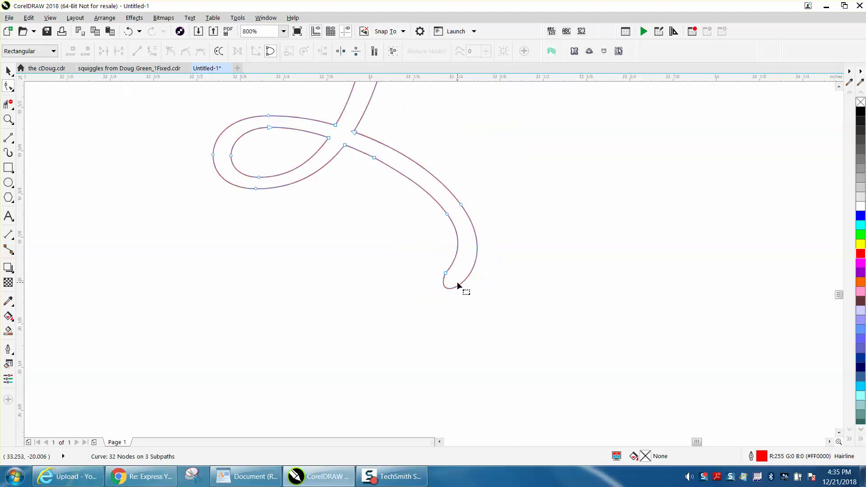
# Smart Fill the reshaped L solid black and move the filled L below the Leander text.
pyautogui.click(8, 71)
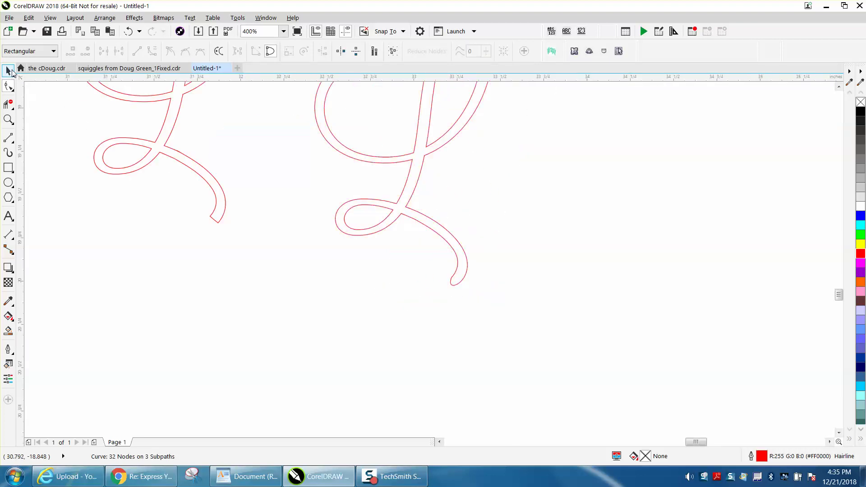
pyautogui.scroll(-2, 235, 213)
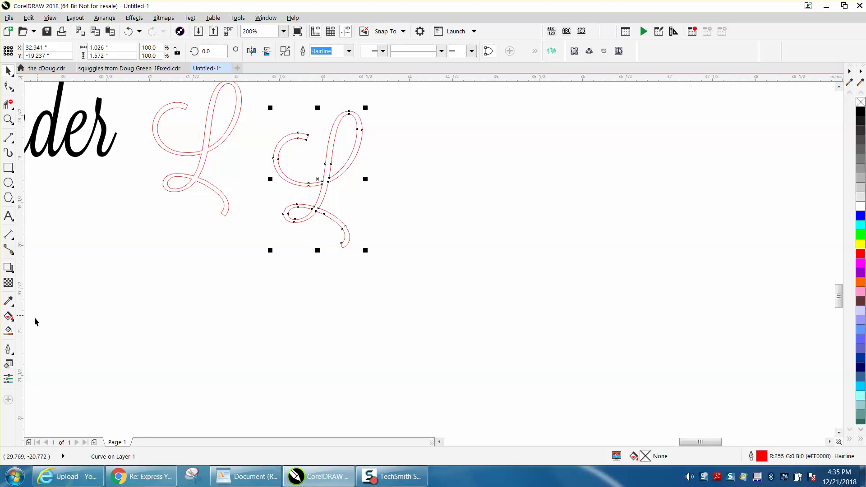
pyautogui.click(8, 331)
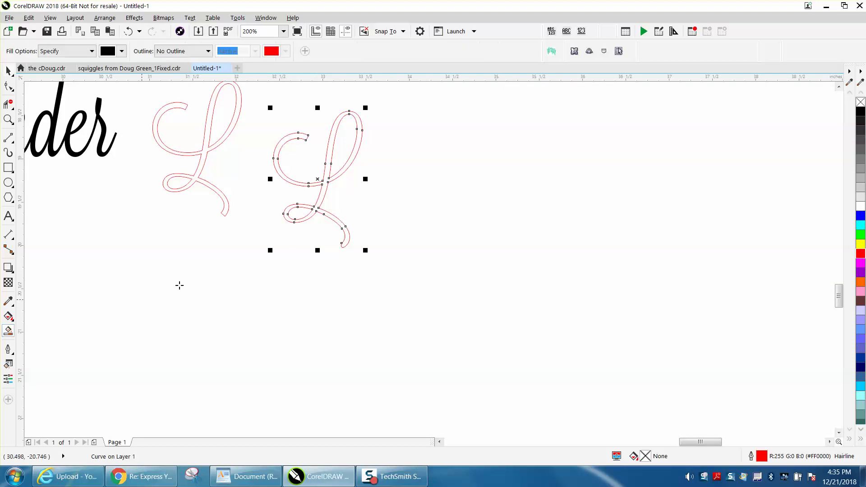
pyautogui.click(321, 197)
pyautogui.click(8, 71)
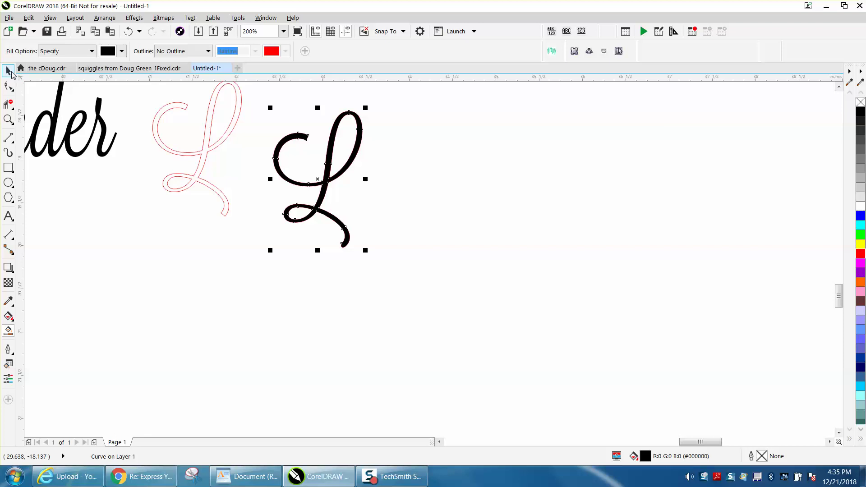
pyautogui.moveTo(322, 184); pyautogui.dragTo(126, 238)
pyautogui.scroll(-2, 195, 248)
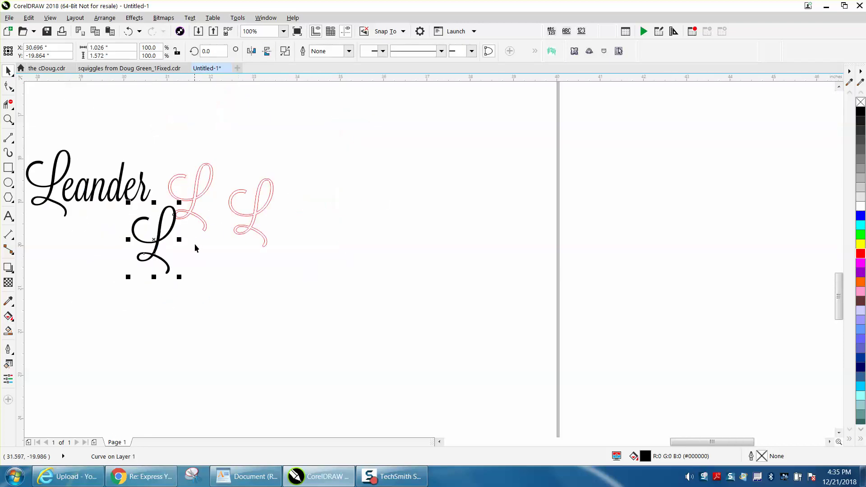
# Move the original script L out of Leander and nudge the filled L left.
pyautogui.click(57, 182)
pyautogui.moveTo(57, 182); pyautogui.dragTo(237, 135)
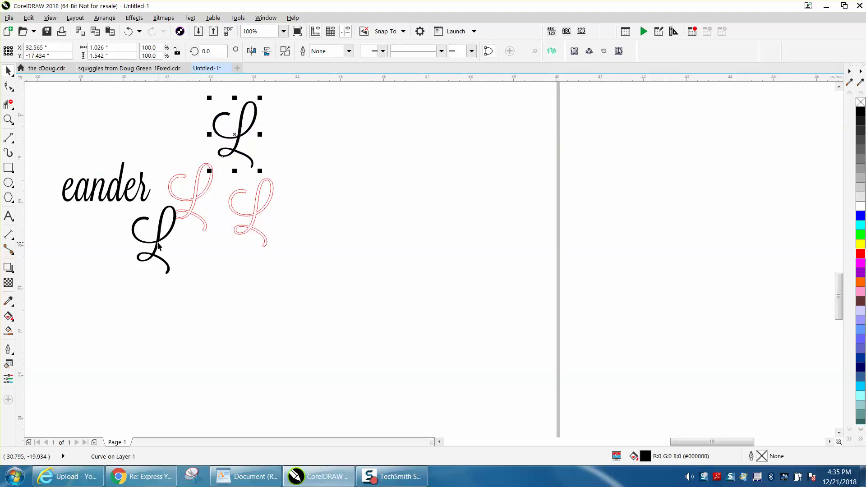
pyautogui.moveTo(159, 246); pyautogui.dragTo(155, 245)
pyautogui.scroll(-2, 162, 225)
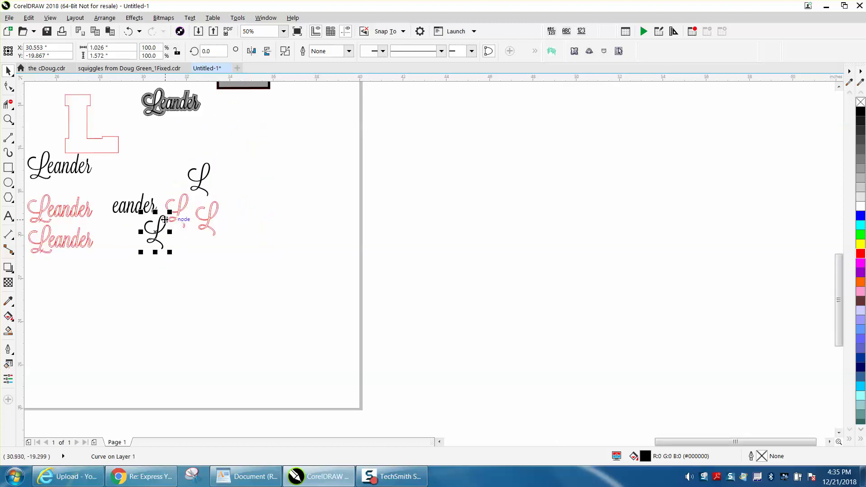
# Bring a Leander copy down, move its L aside, and set the filled L before 'eander'.
pyautogui.moveTo(85, 173); pyautogui.dragTo(225, 265)
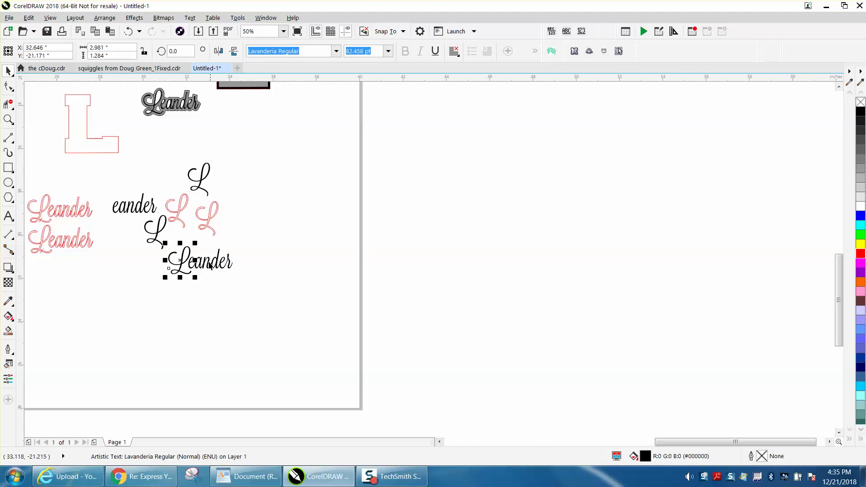
pyautogui.moveTo(178, 262); pyautogui.dragTo(129, 312)
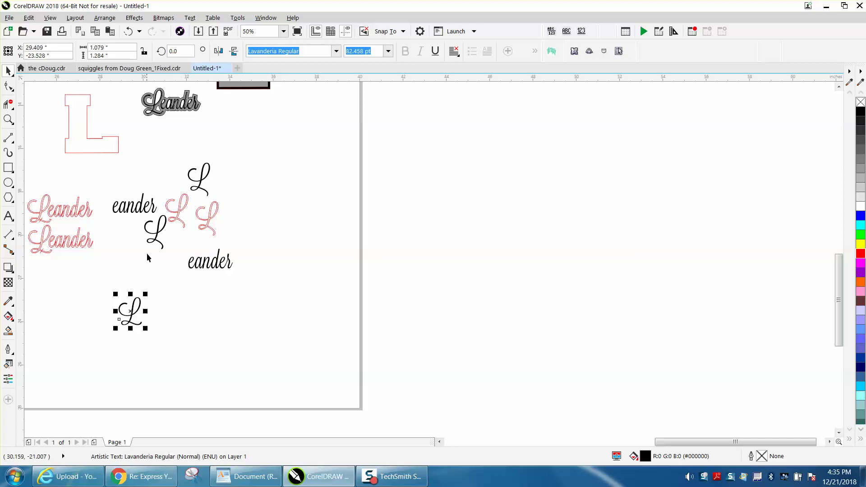
pyautogui.moveTo(157, 237); pyautogui.dragTo(183, 261)
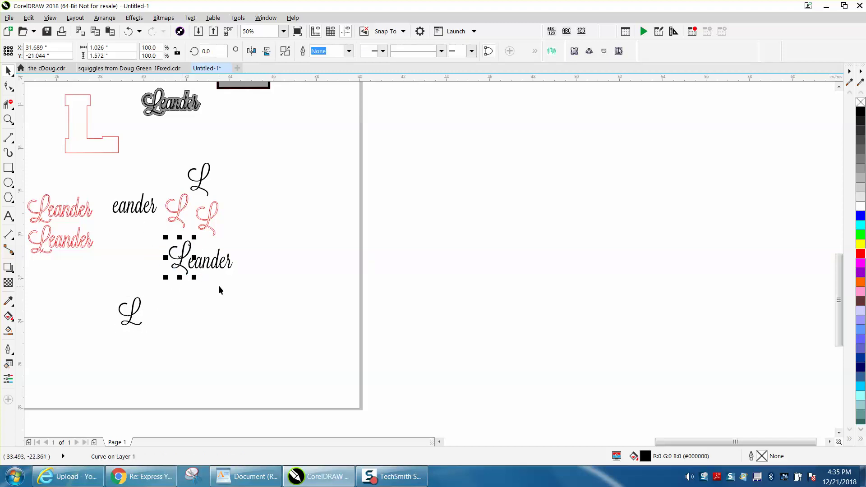
pyautogui.click(219, 286)
# Group the seven Leander pieces, lay them over the sticker photo in yellow, and zoom in.
pyautogui.scroll(-1, 221, 286)
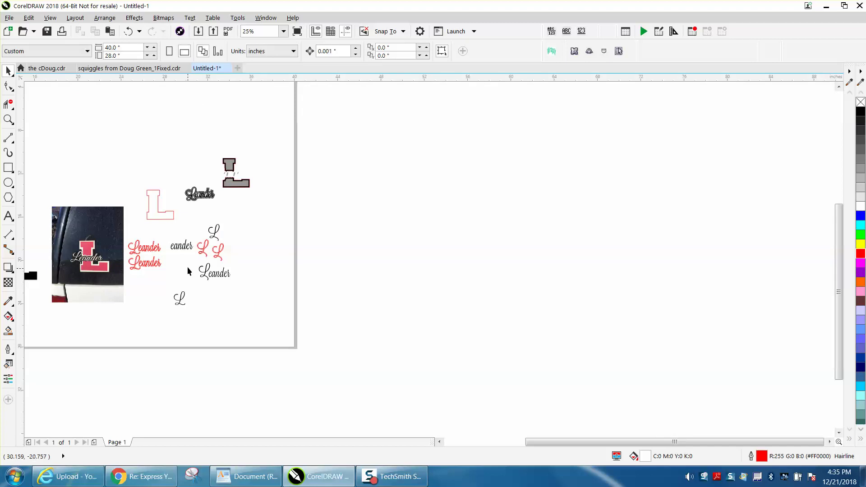
pyautogui.moveTo(252, 293); pyautogui.dragTo(254, 292)
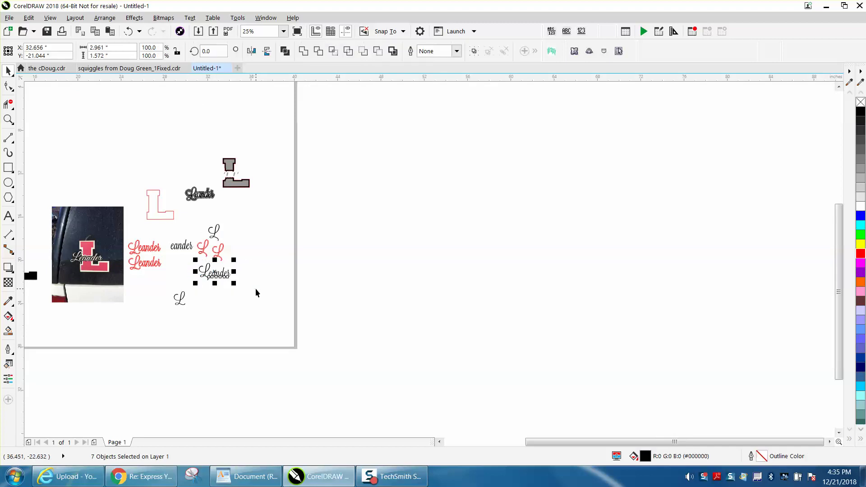
pyautogui.hotkey('ctrl', 'g')
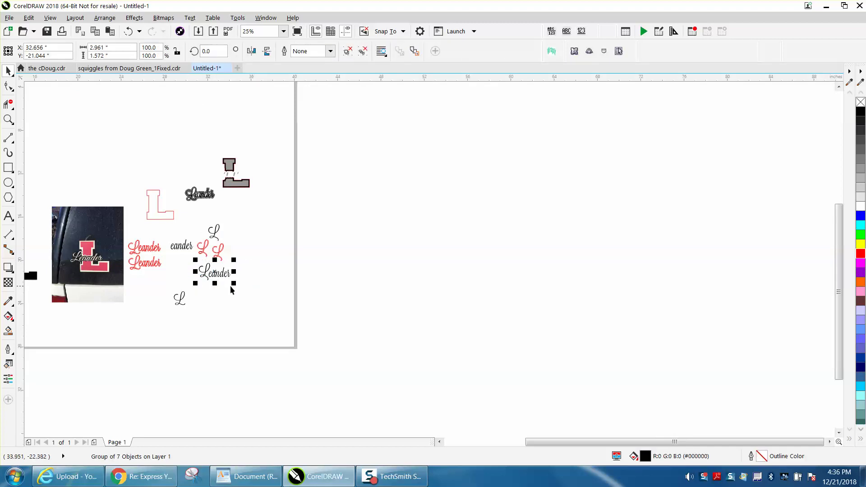
pyautogui.moveTo(219, 277); pyautogui.dragTo(106, 247)
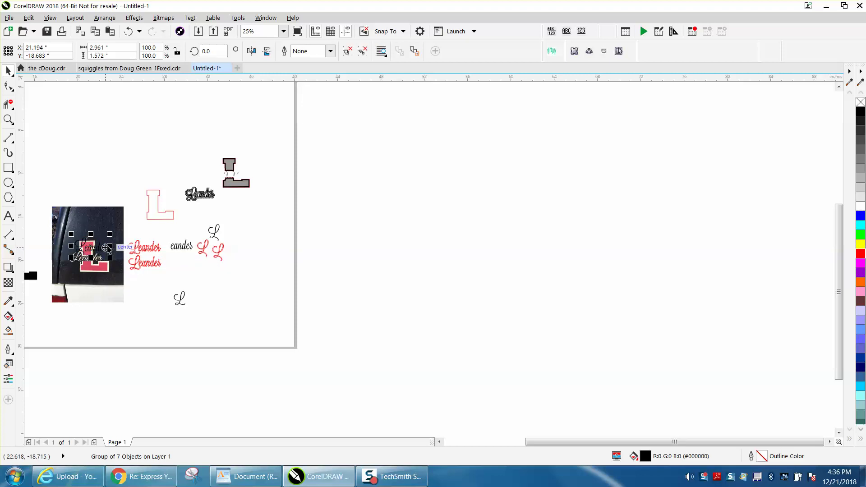
pyautogui.click(861, 246)
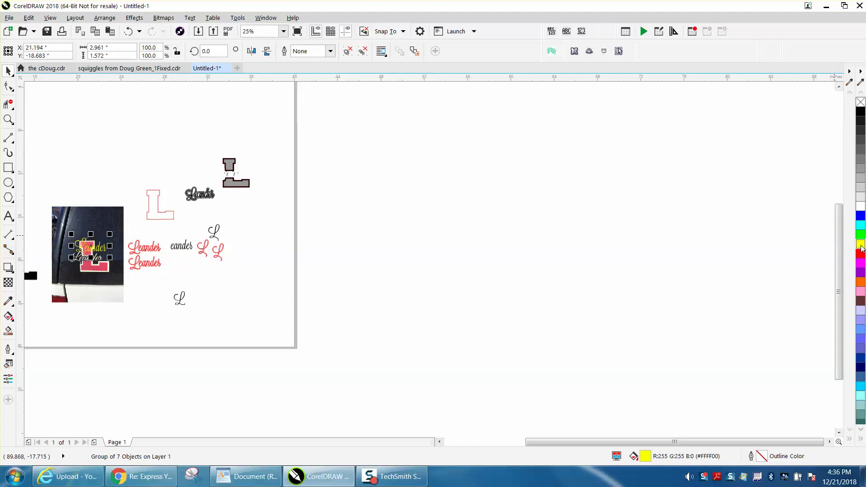
pyautogui.click(12, 121)
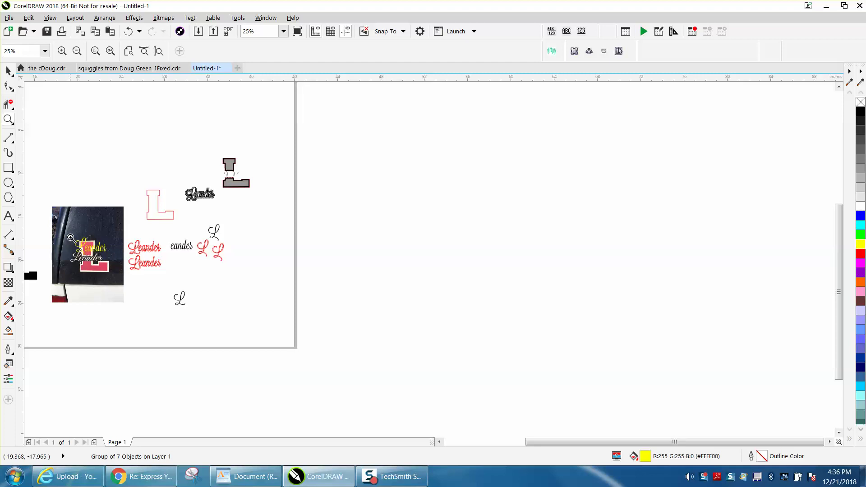
pyautogui.moveTo(66, 235); pyautogui.dragTo(133, 275)
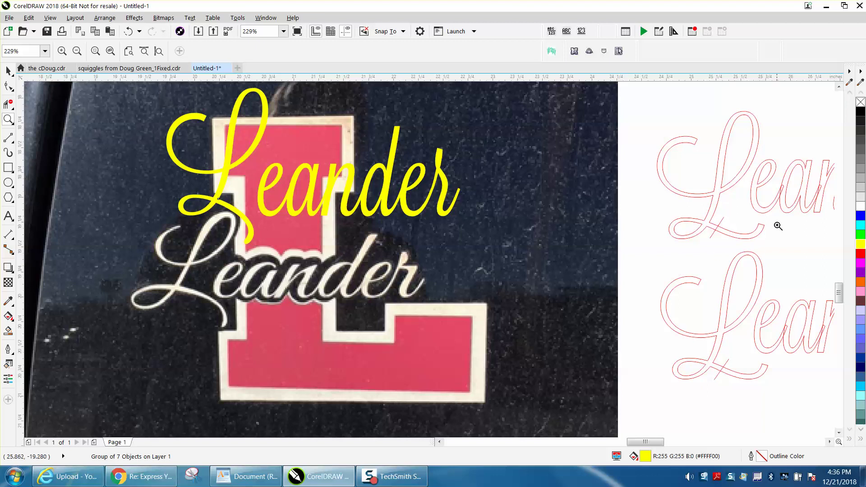
pyautogui.press('F4')
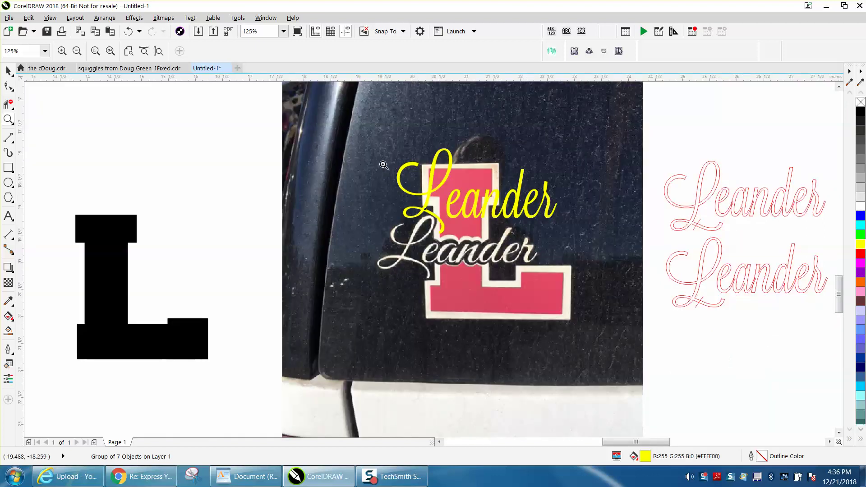
pyautogui.moveTo(383, 165); pyautogui.dragTo(615, 317)
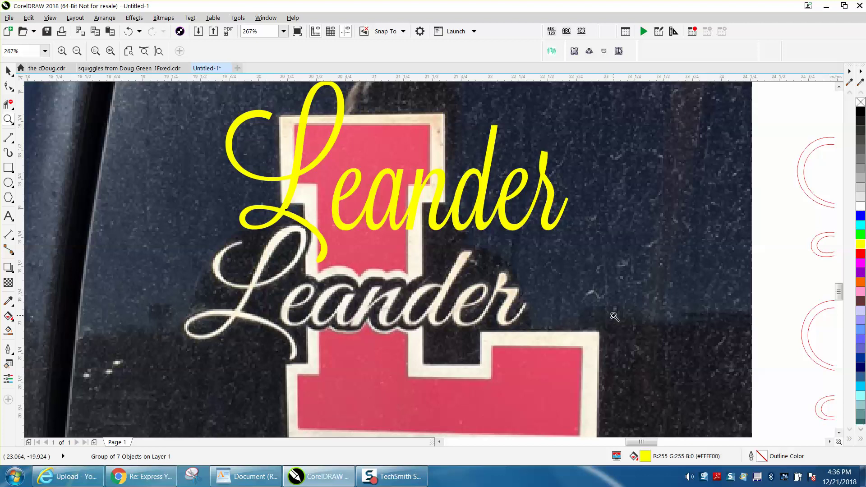